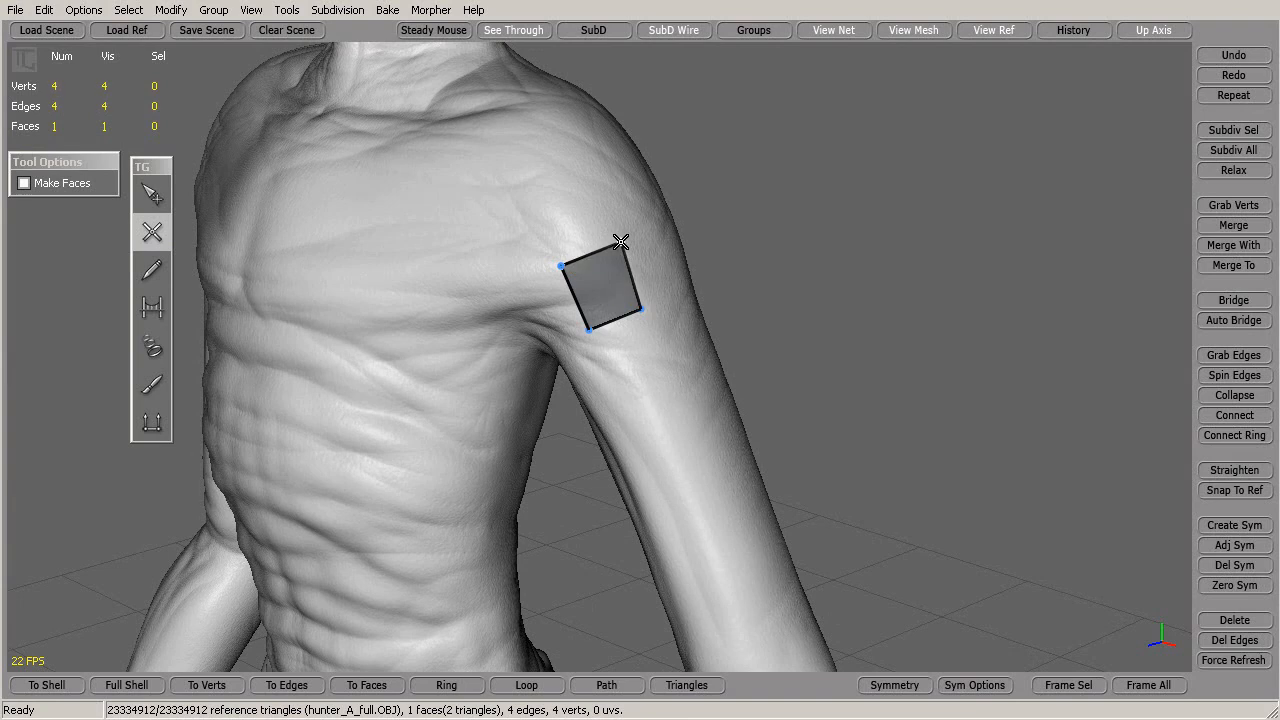
Extend the trial strip on the upper arm with two more quads
middle_click_drag(786, 263, 584, 261)
left_click(590, 266)
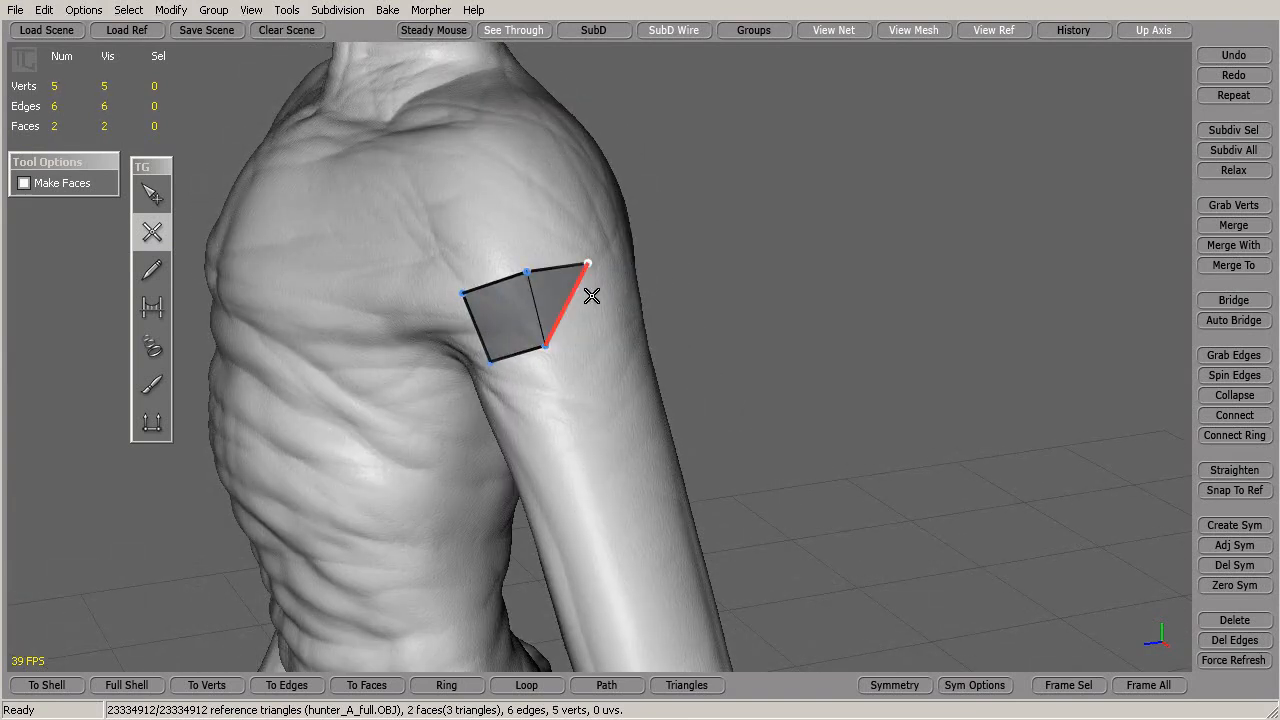
left_click(604, 325)
middle_click_drag(677, 323, 463, 334)
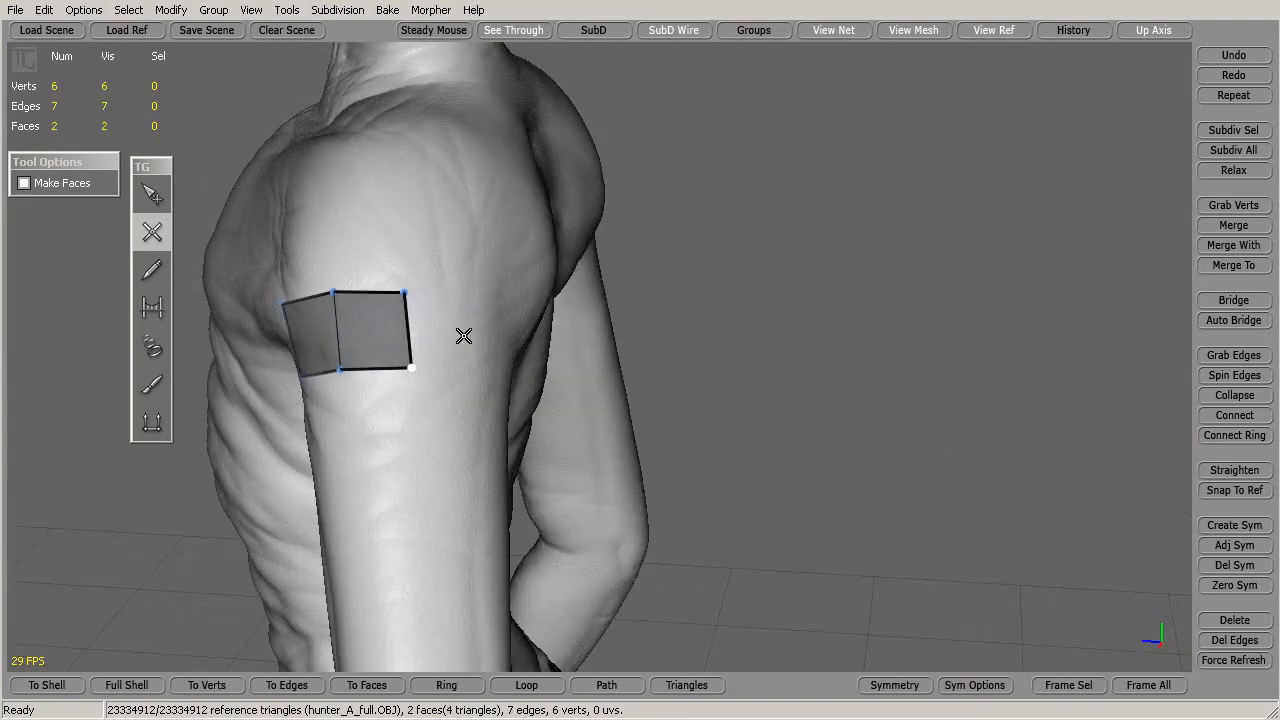
left_click(470, 368)
left_click(487, 294)
middle_click_drag(737, 443, 668, 314)
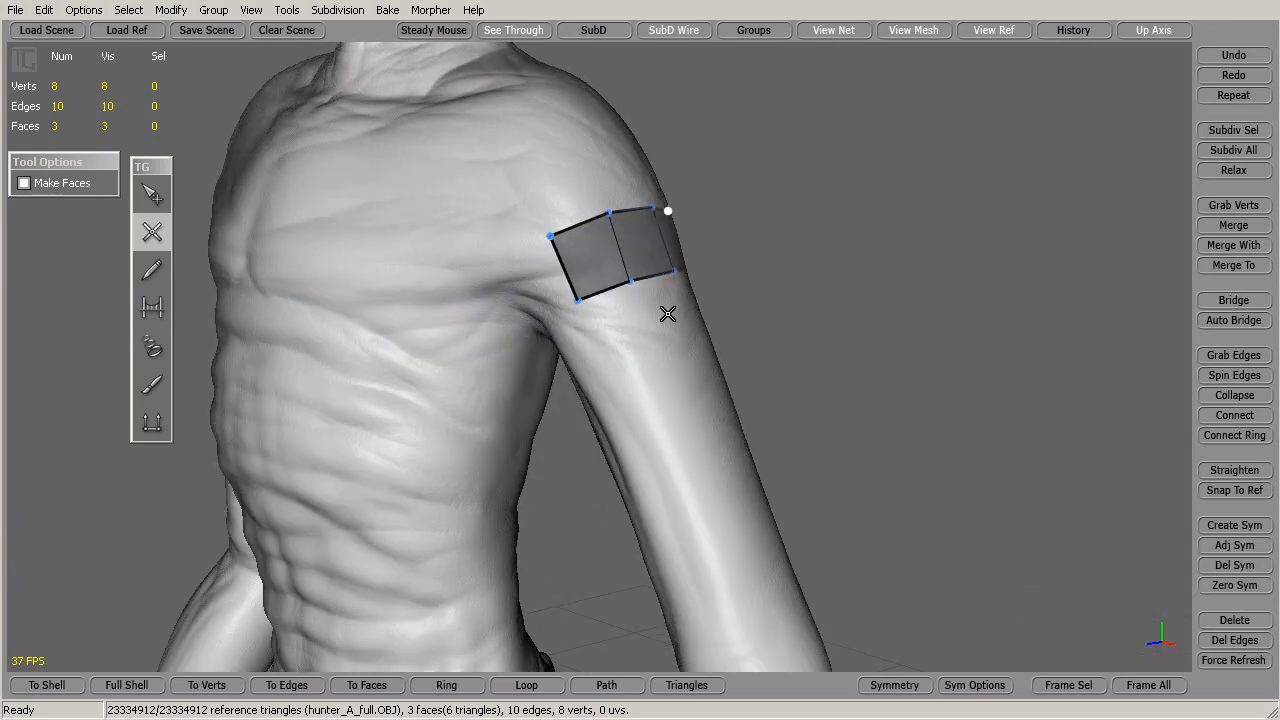
middle_click_drag(806, 351, 894, 320)
Marquee-select the arm's quad strip and delete it
left_click(152, 195)
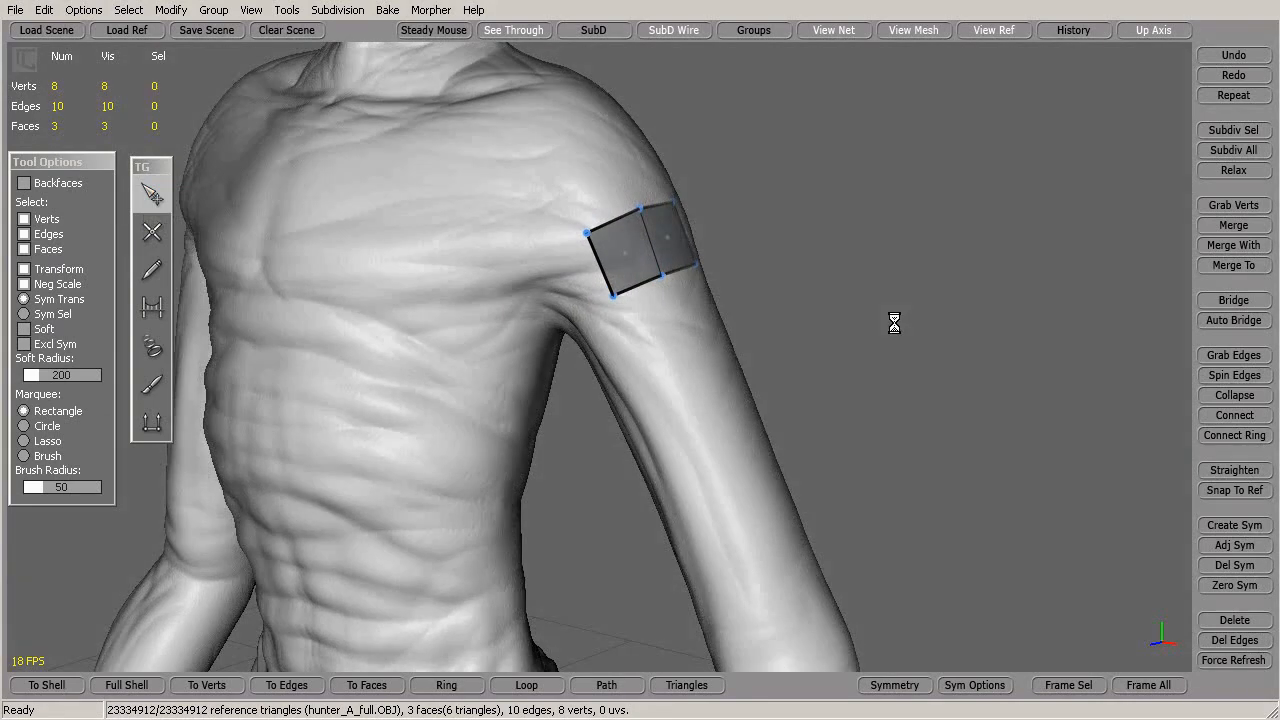
left_click_drag(803, 151, 562, 327)
key("Delete")
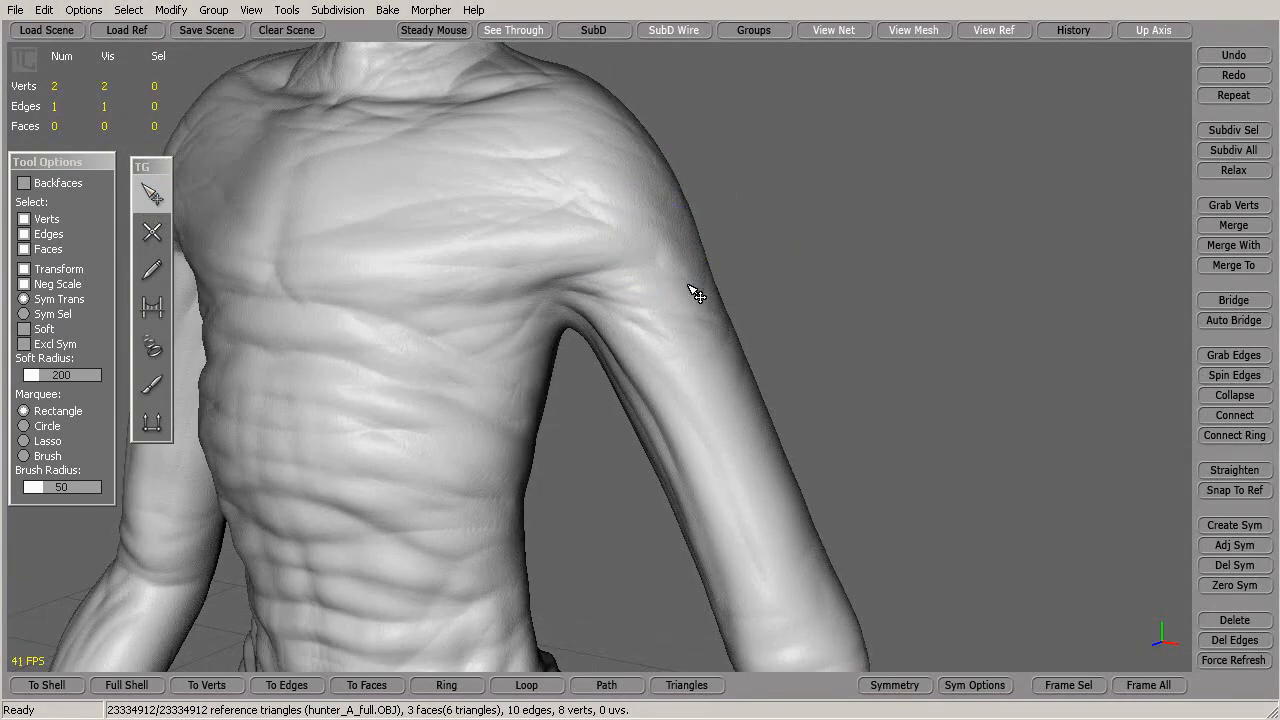
Draw three vertical line strokes down the chest
left_click(153, 270)
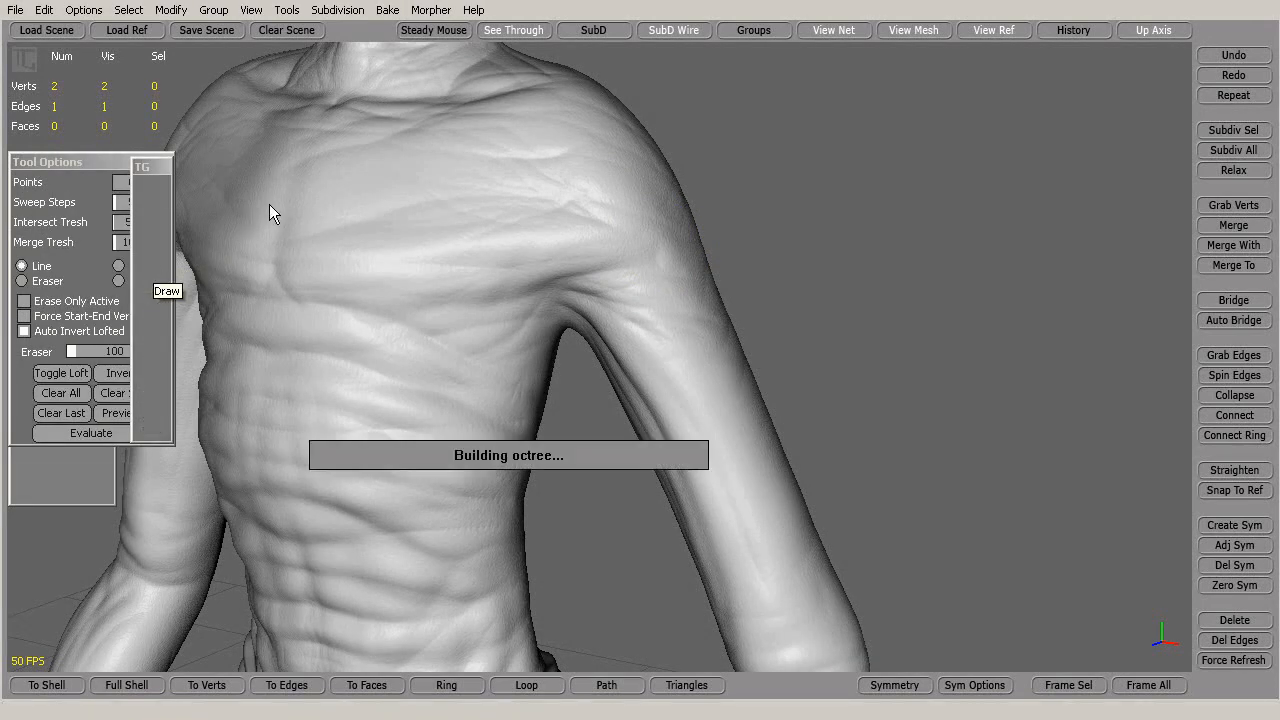
mouse_move(444, 247)
middle_mouse_down("alt")
mouse_move(468, 246)
mouse_move(482, 264)
middle_mouse_up("alt")
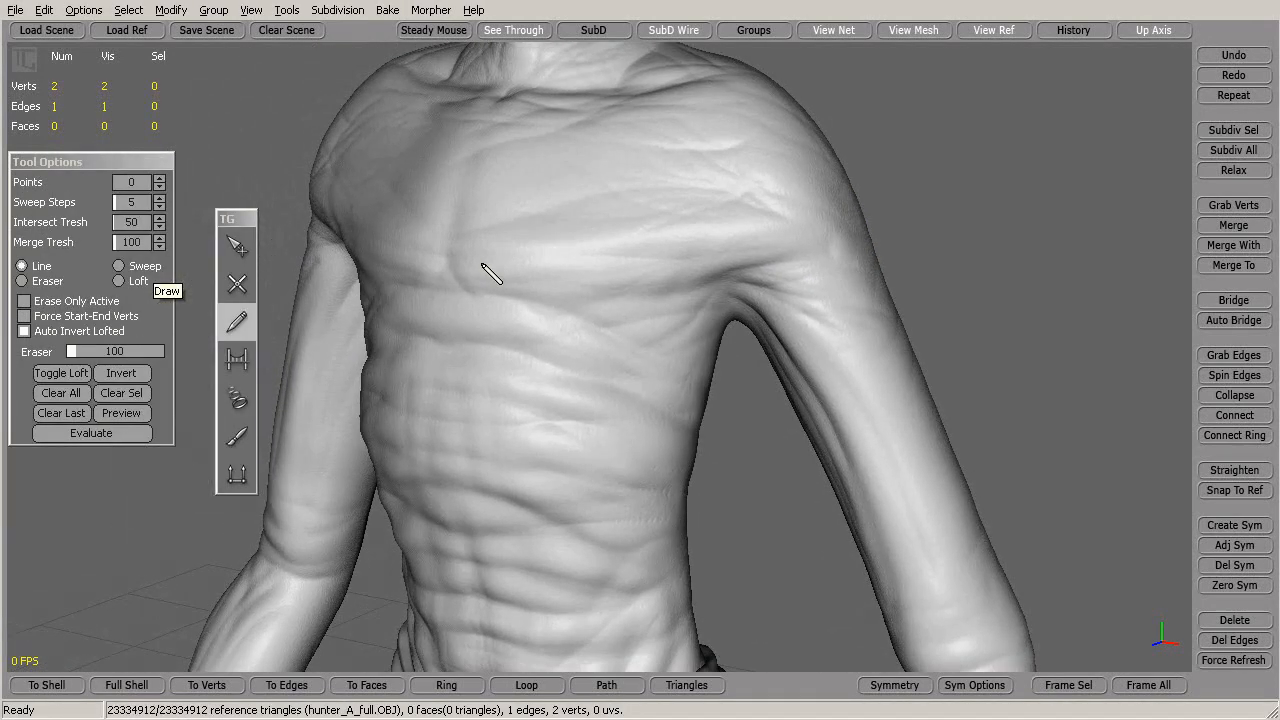
left_click_drag(490, 274, 446, 271, "alt")
left_click_drag(534, 277, 385, 291, "alt")
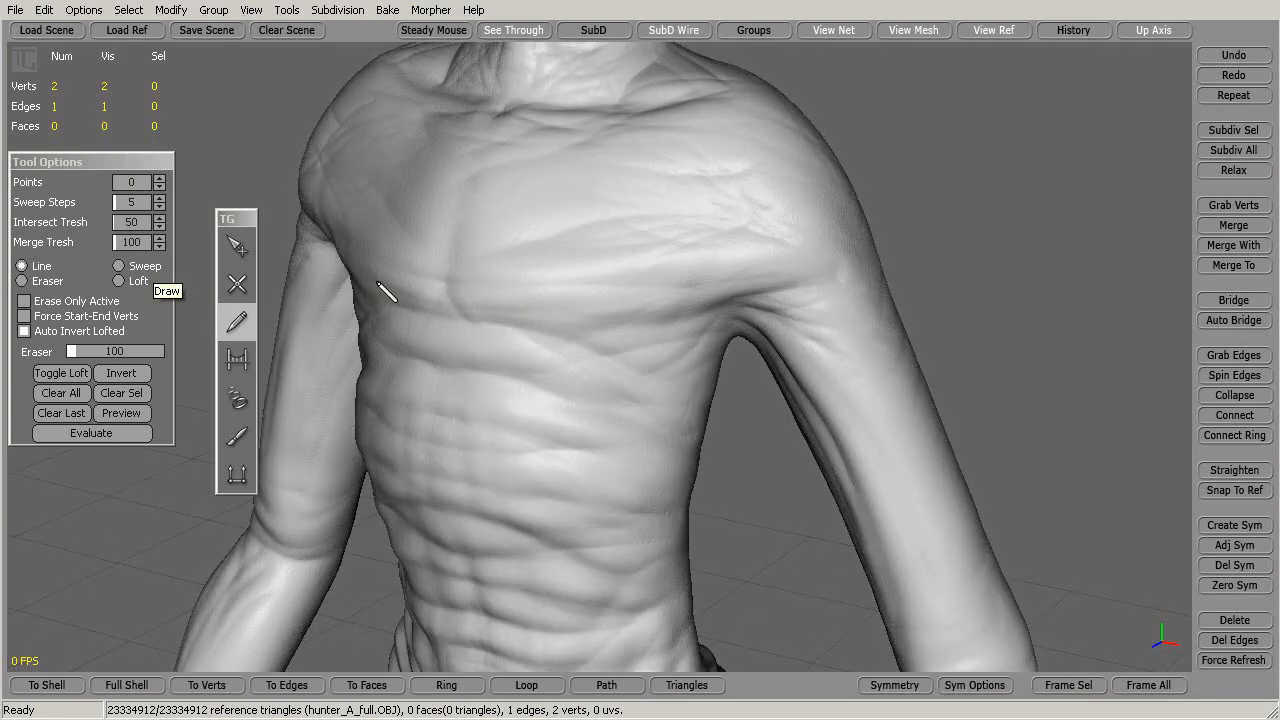
left_click_drag(471, 309, 517, 268, "alt")
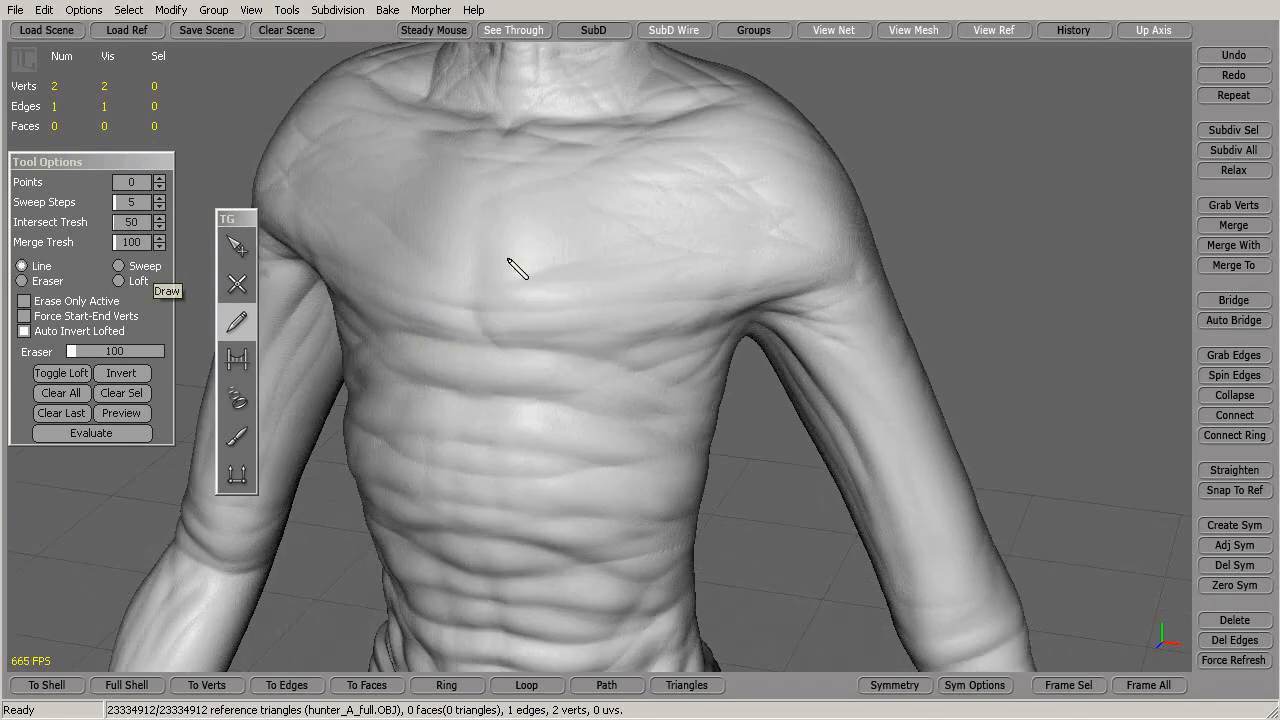
left_click_drag(484, 181, 505, 340)
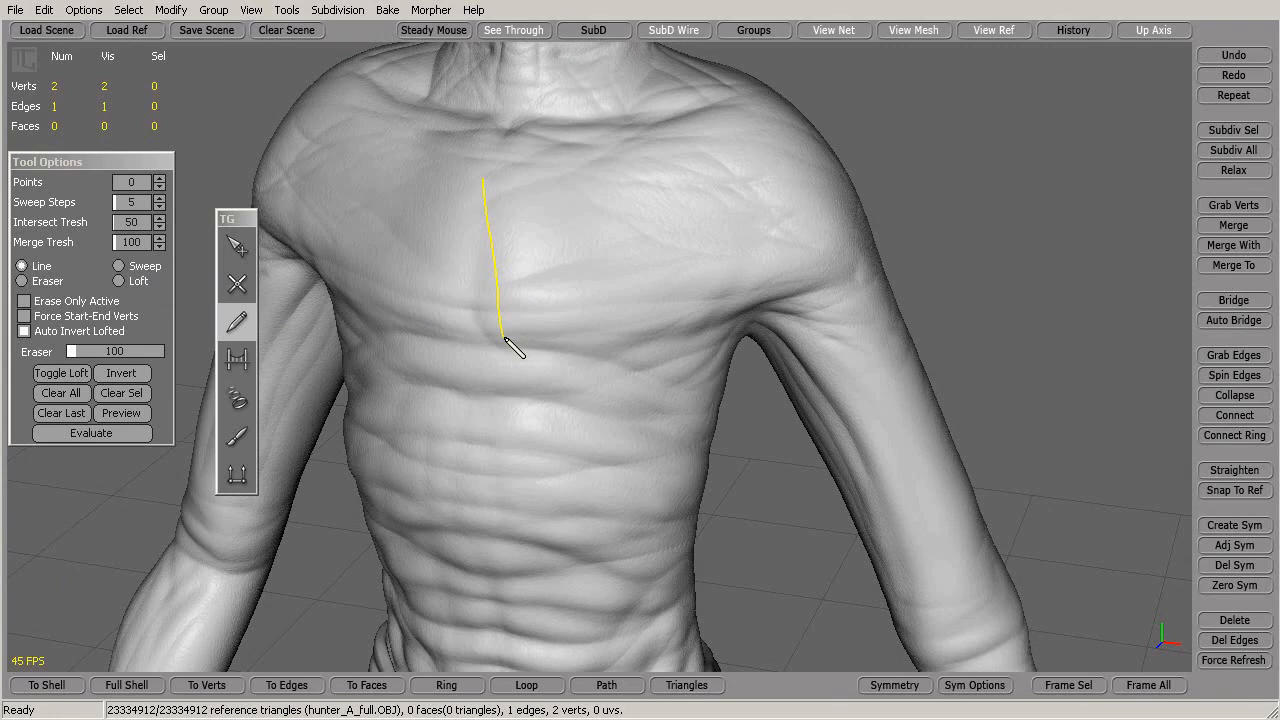
left_click_drag(550, 179, 575, 318)
left_click_drag(607, 178, 630, 322)
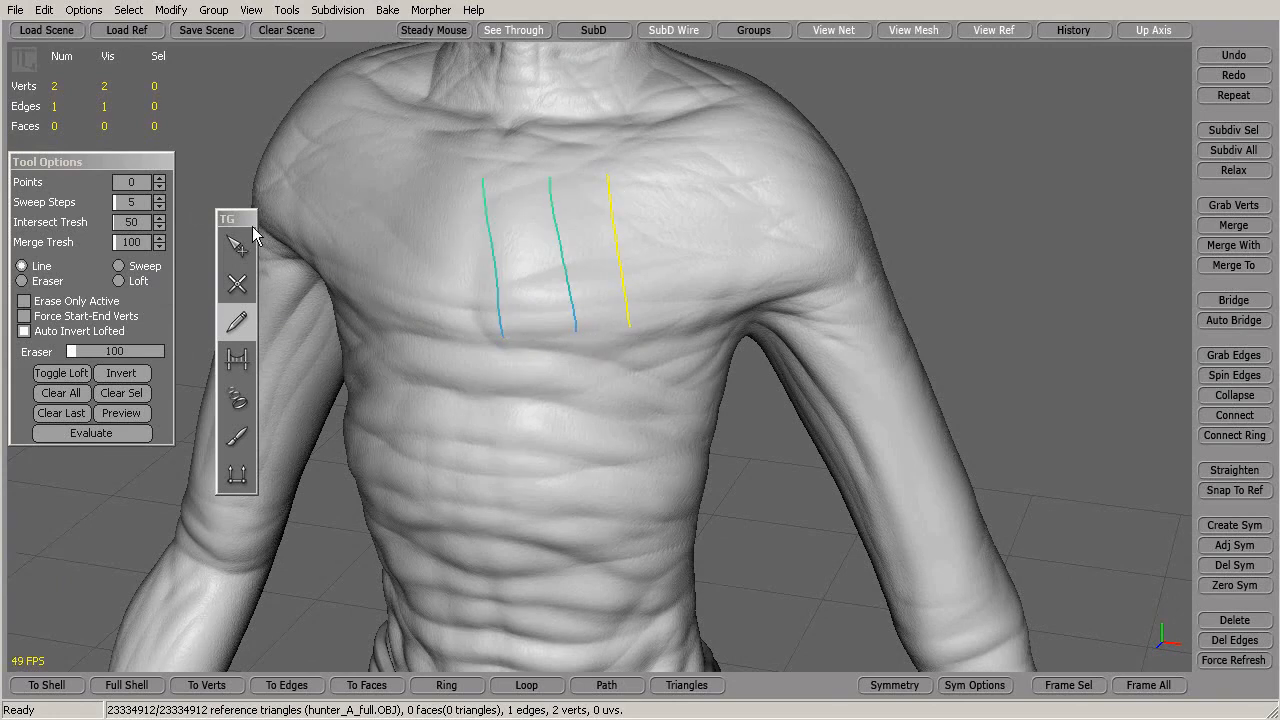
Raise the stroke Points value to 6
left_click(160, 182)
left_click(160, 182)
left_click(160, 182)
Evaluate the chest strokes as a sweep, then undo the swept edges
left_click(106, 437)
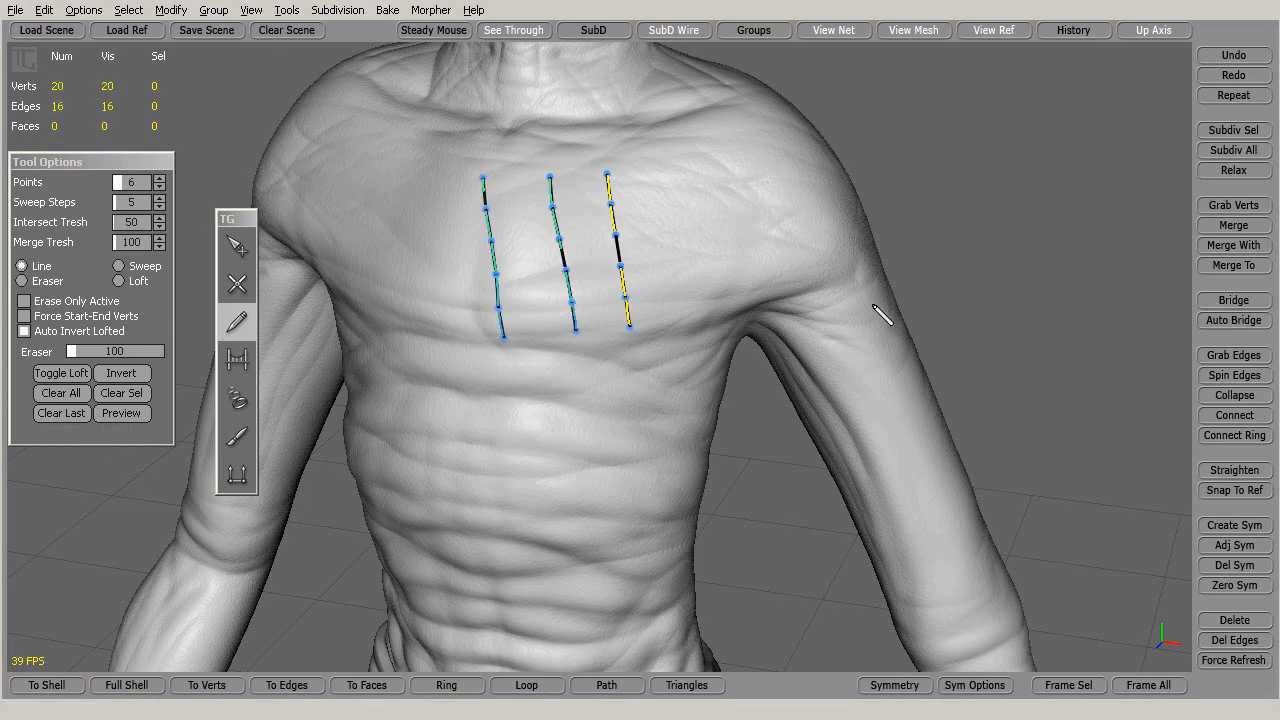
middle_click_drag(880, 314, 770, 262)
left_click_drag(765, 255, 936, 262, "alt")
key("ctrl+z")
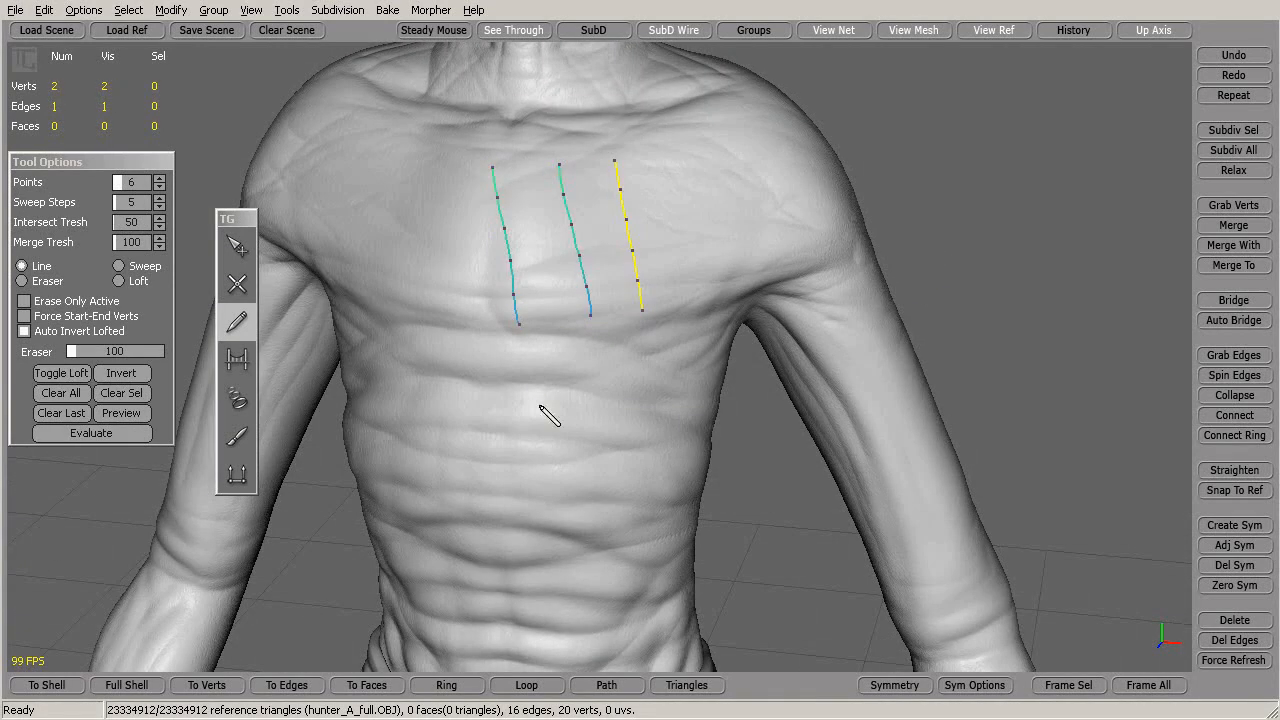
left_click_drag(538, 404, 506, 444, "alt")
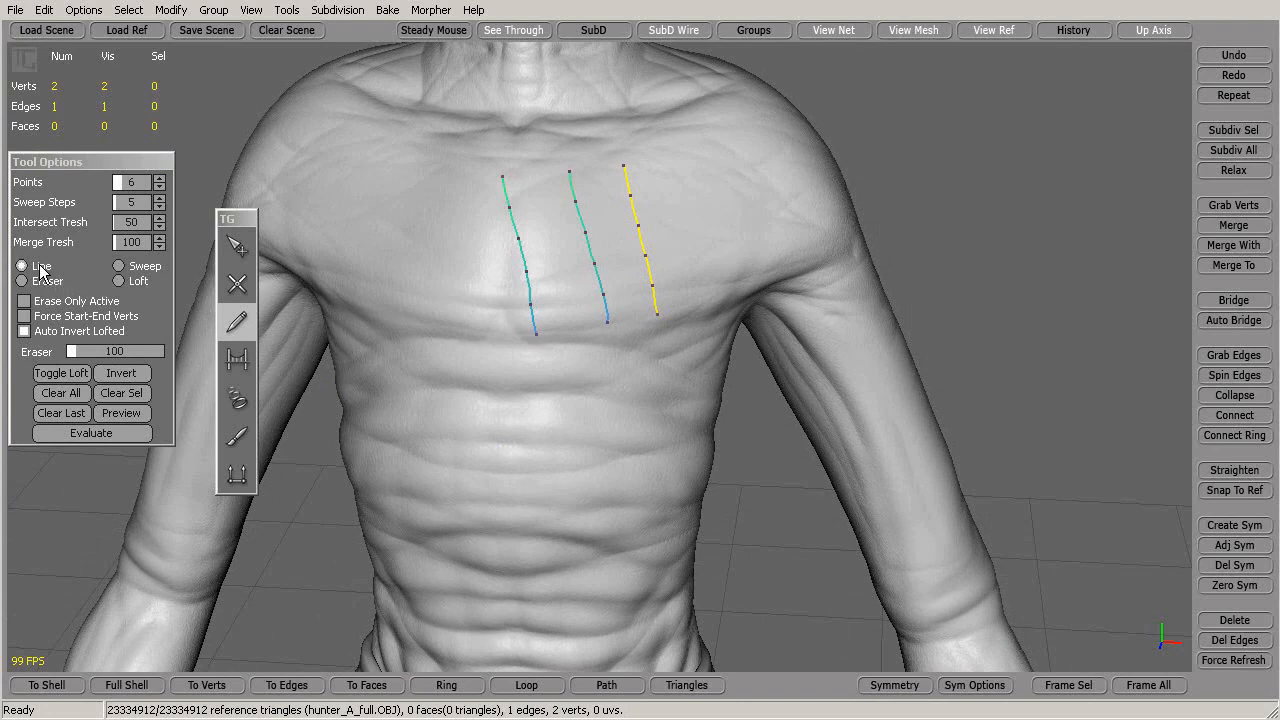
In Loft mode, add a horizontal cross stroke, evaluate the quad grid, then undo it
left_click(118, 281)
left_click_drag(391, 453, 374, 470, "alt")
left_click_drag(488, 243, 628, 240)
left_click(91, 433)
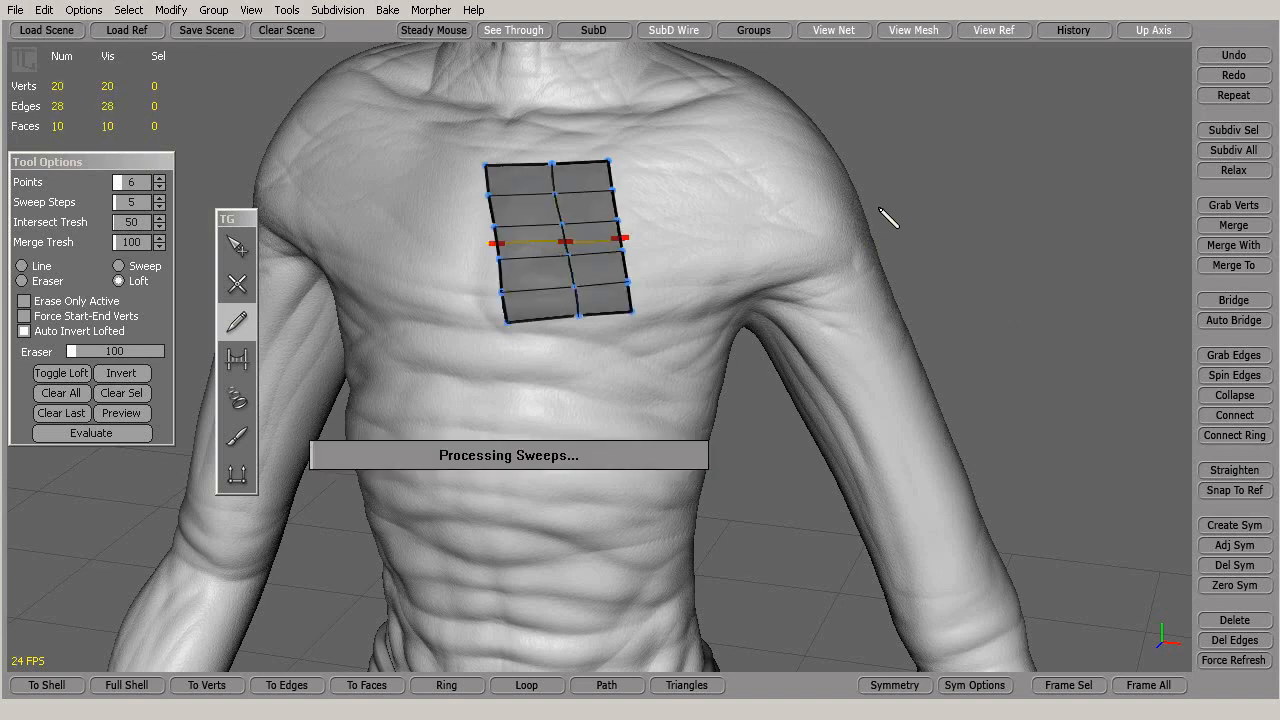
mouse_move(953, 212)
left_mouse_down("alt")
mouse_move(873, 212)
mouse_move(923, 208)
mouse_move(985, 237)
left_mouse_up("alt")
key("ctrl+z")
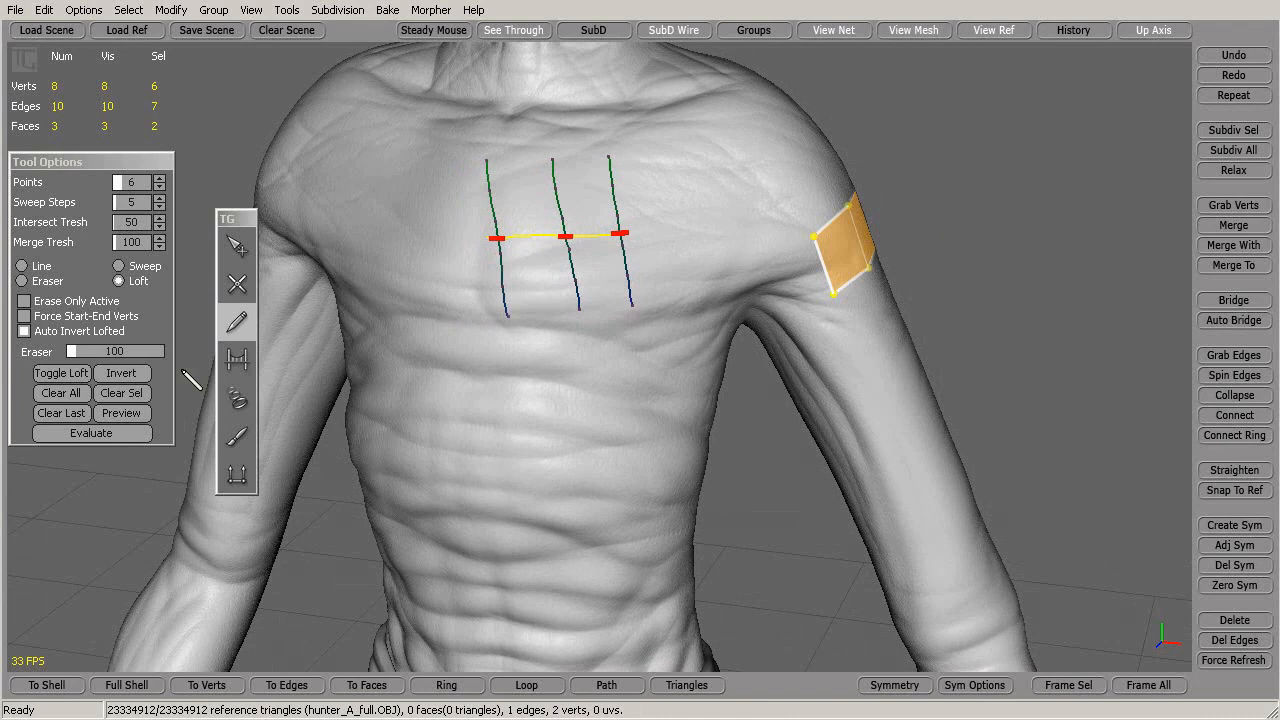
Clear all strokes and delete the selected shoulder faces
left_click(61, 392)
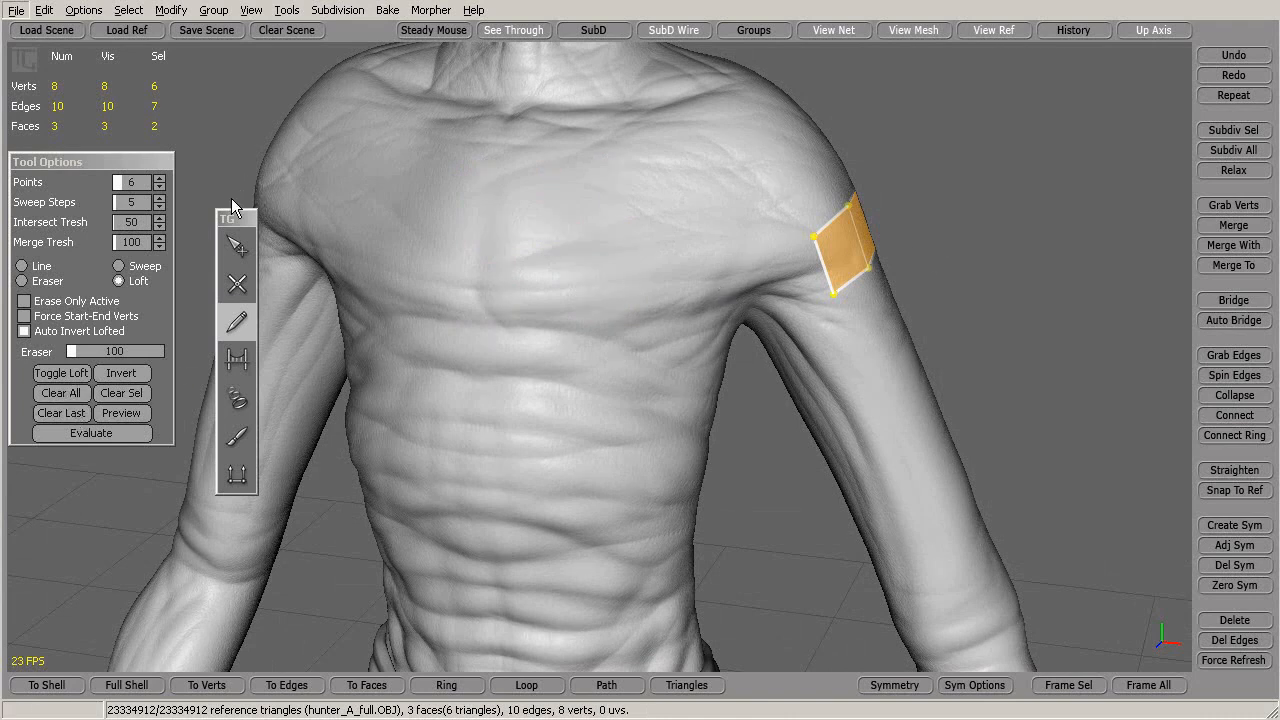
left_click(240, 248)
key("Delete")
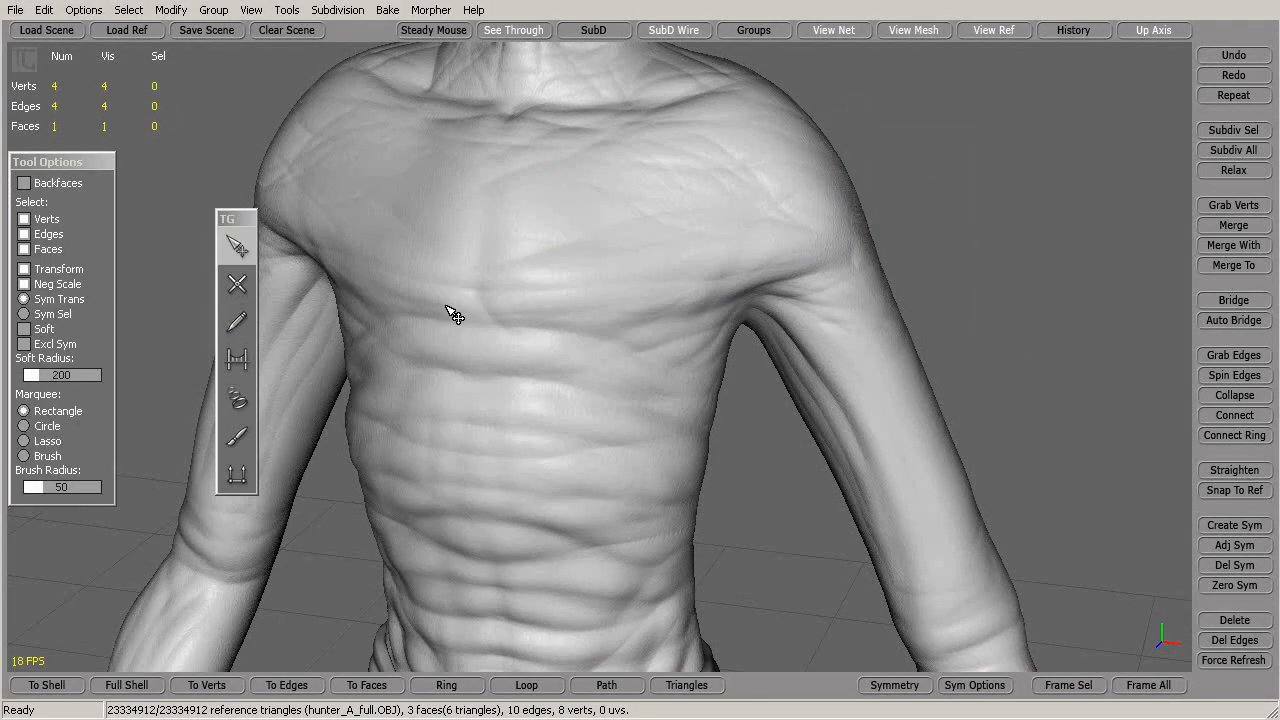
In Draw's Line mode, sketch three vertical and three horizontal chest strokes
left_click(237, 322)
left_click(21, 266)
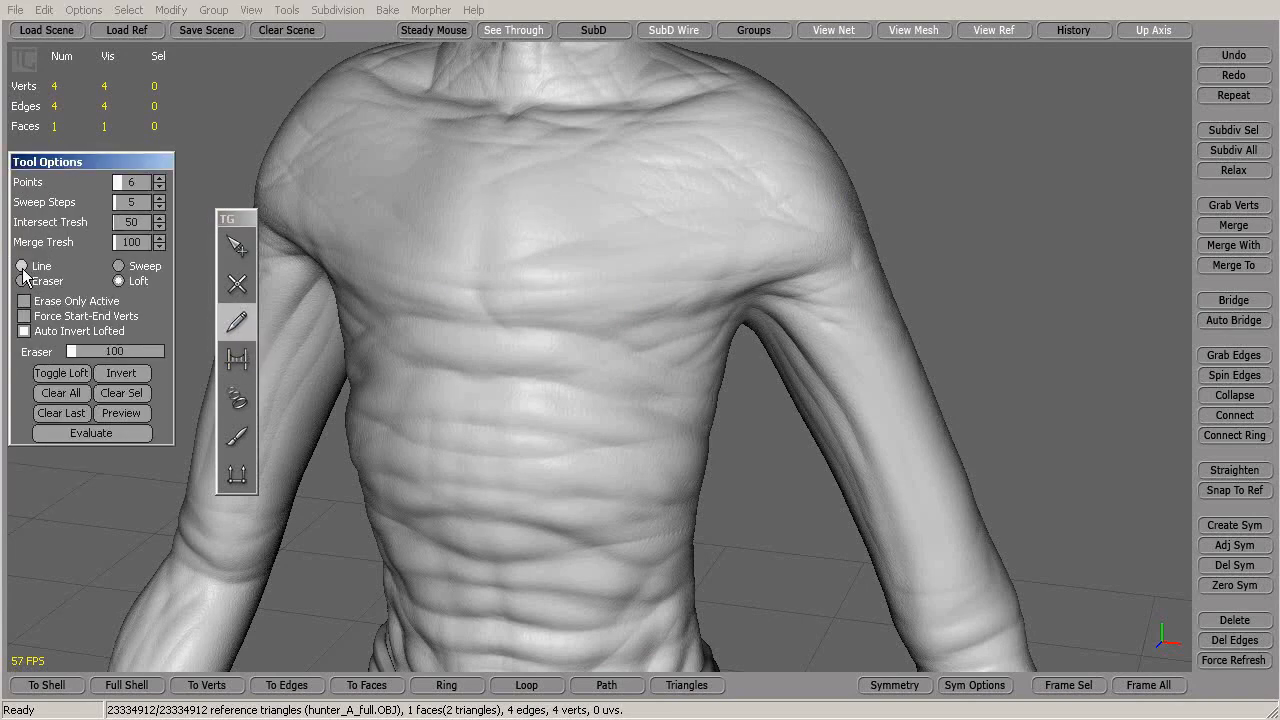
left_click_drag(404, 180, 428, 311)
left_click_drag(472, 165, 490, 332)
left_click_drag(536, 155, 546, 322)
left_click_drag(383, 210, 580, 197)
left_click_drag(390, 260, 571, 245)
left_click_drag(402, 292, 575, 290)
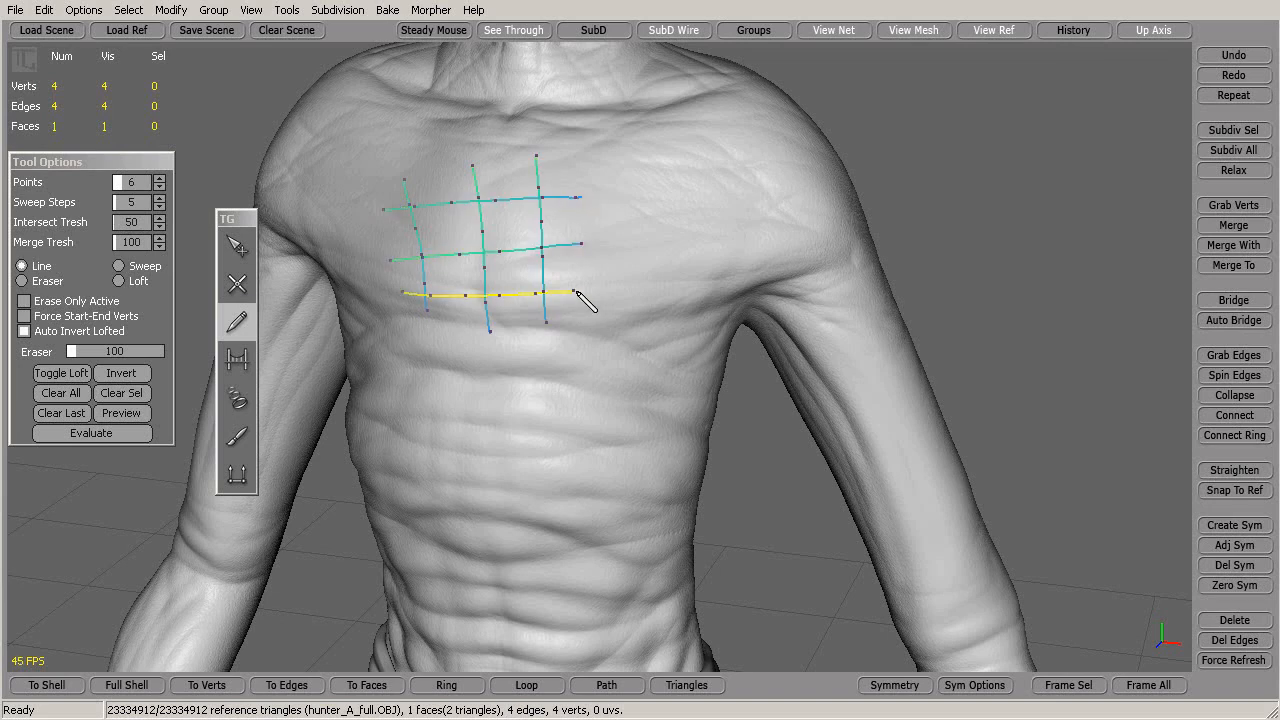
Loft the stroke grid into a test patch, undo it, and clear all strokes
left_click_drag(628, 444, 836, 441, "alt")
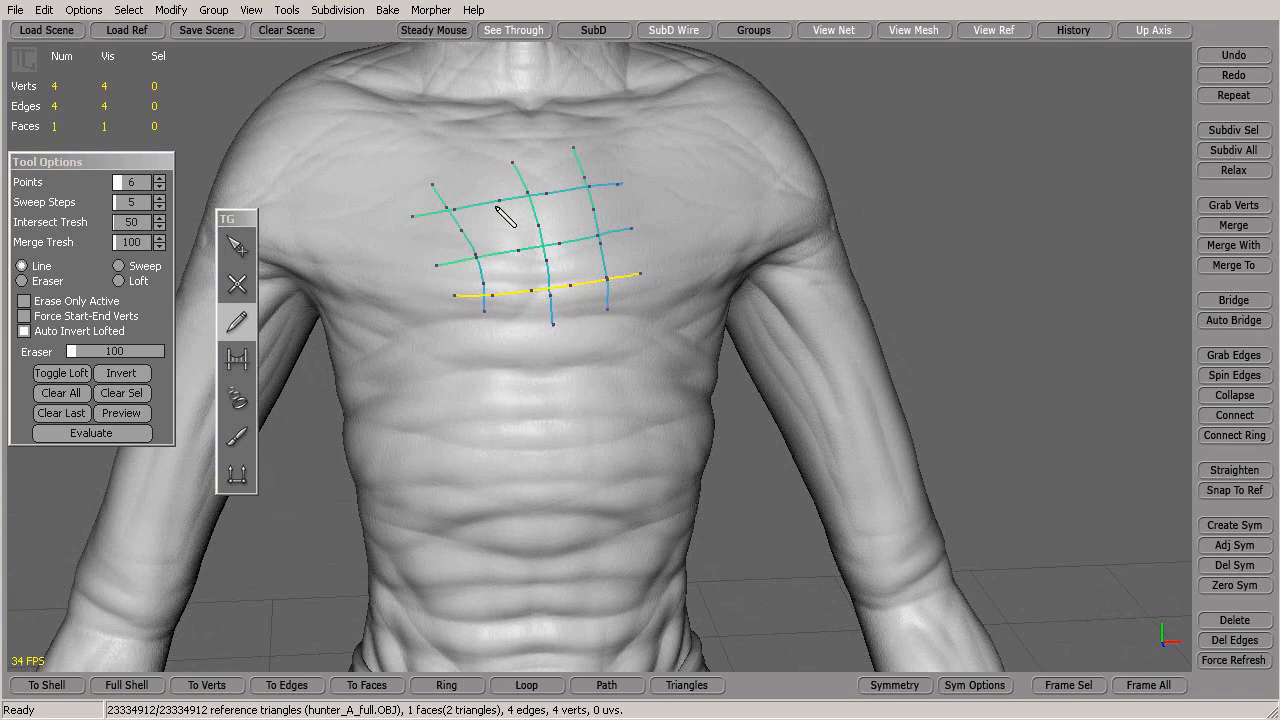
left_click(115, 433)
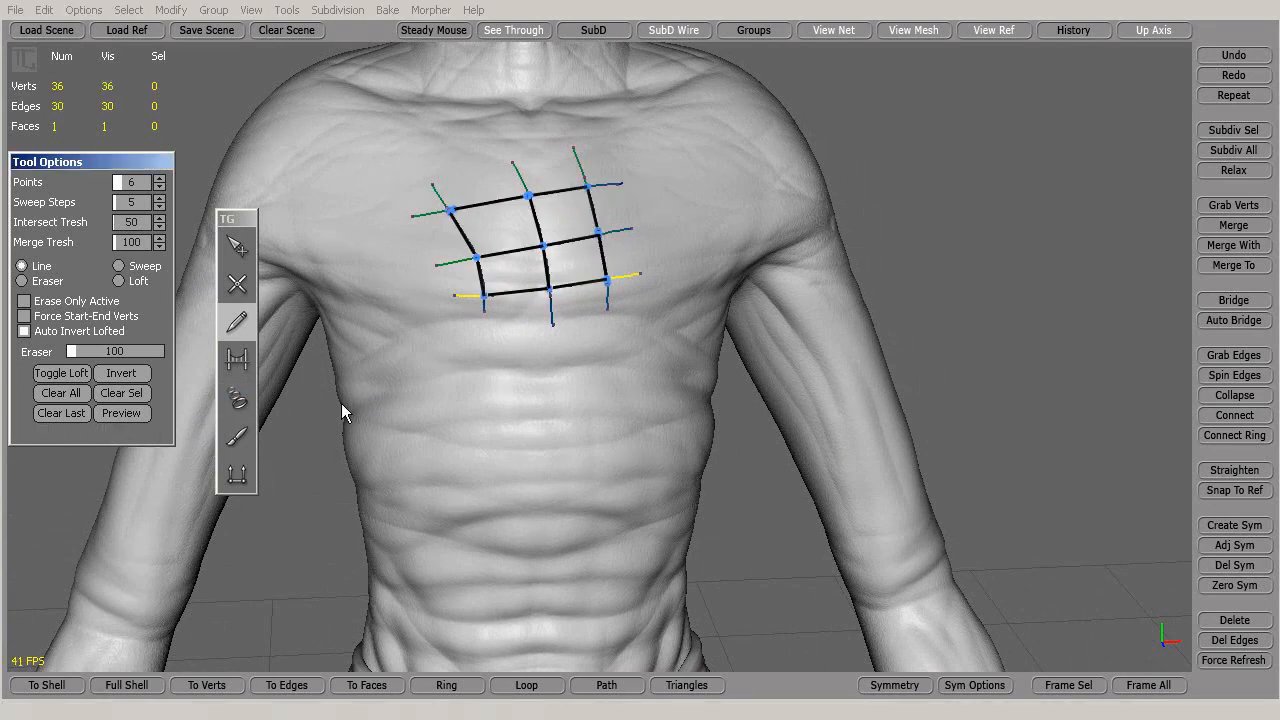
left_click_drag(901, 221, 707, 211, "alt")
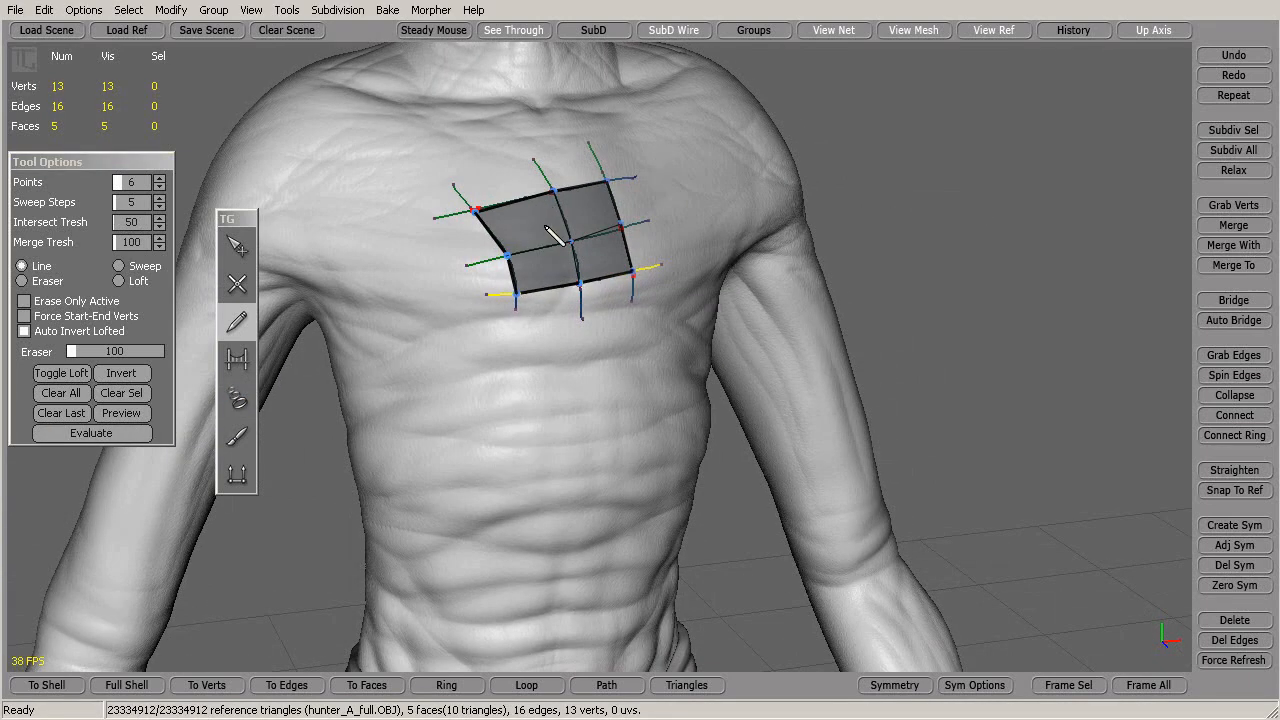
left_click_drag(878, 216, 743, 194, "alt")
key("ctrl+z")
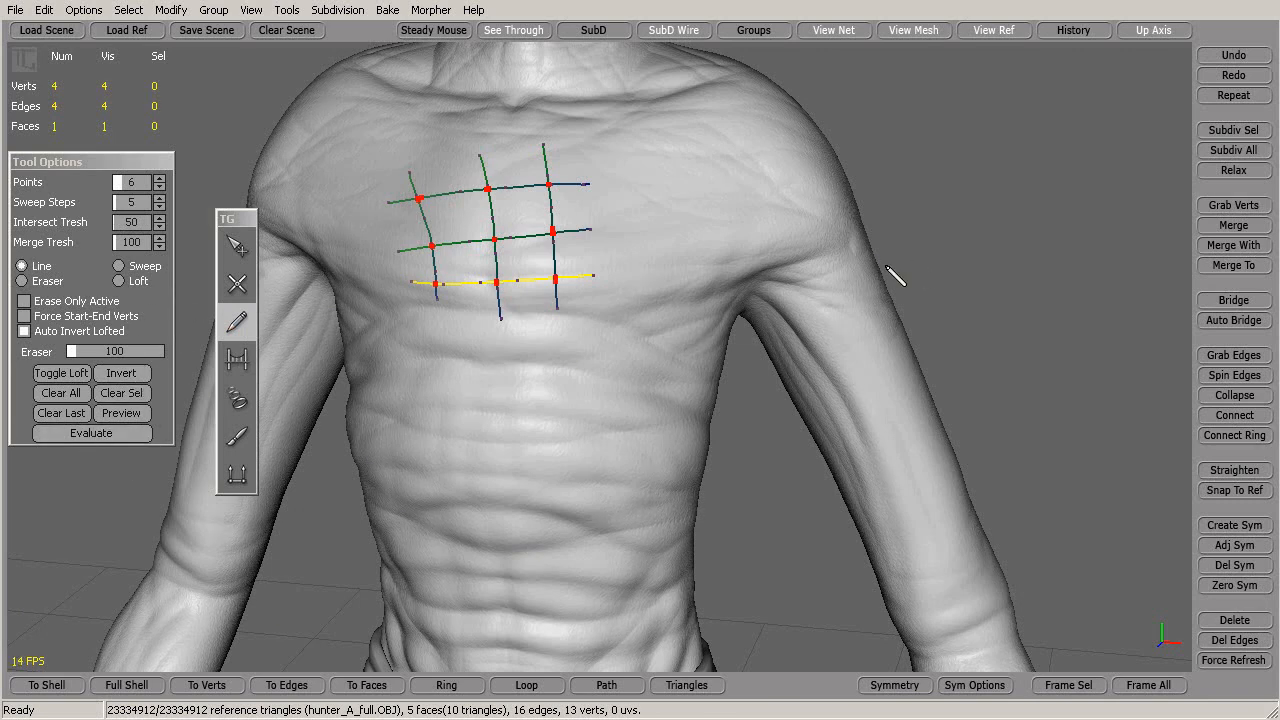
left_click_drag(988, 433, 846, 366, "alt")
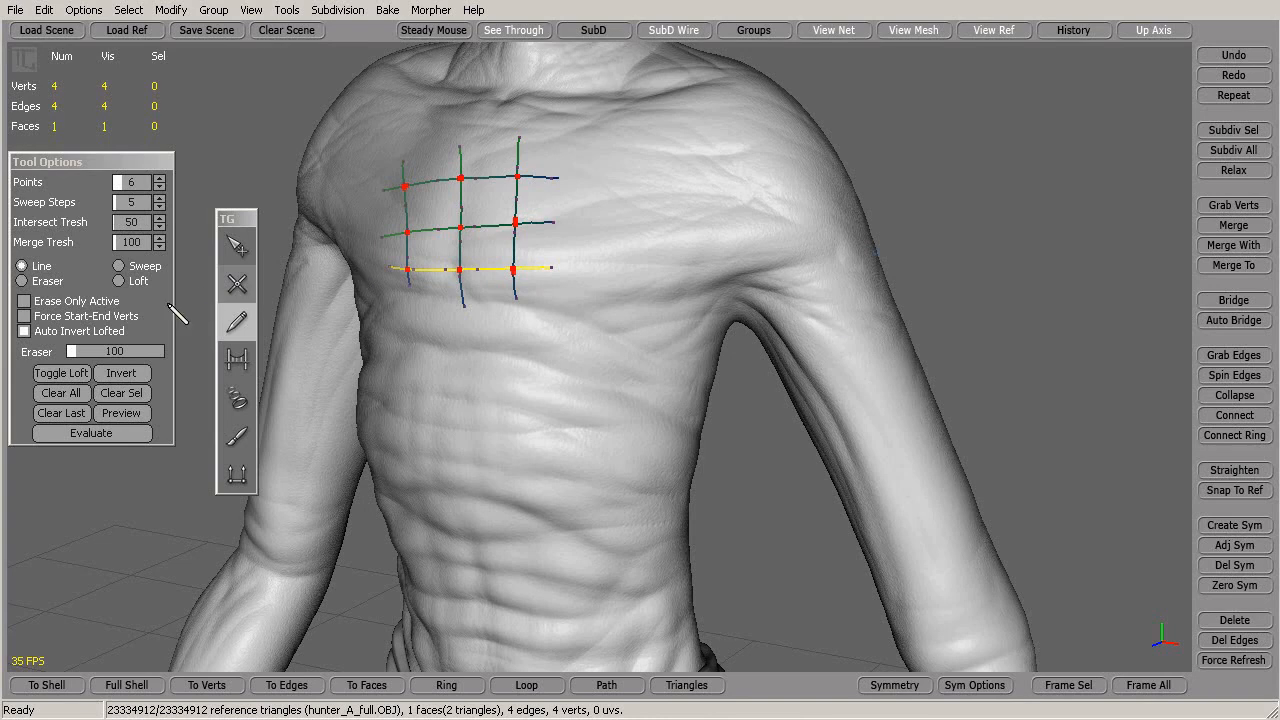
left_click(61, 393)
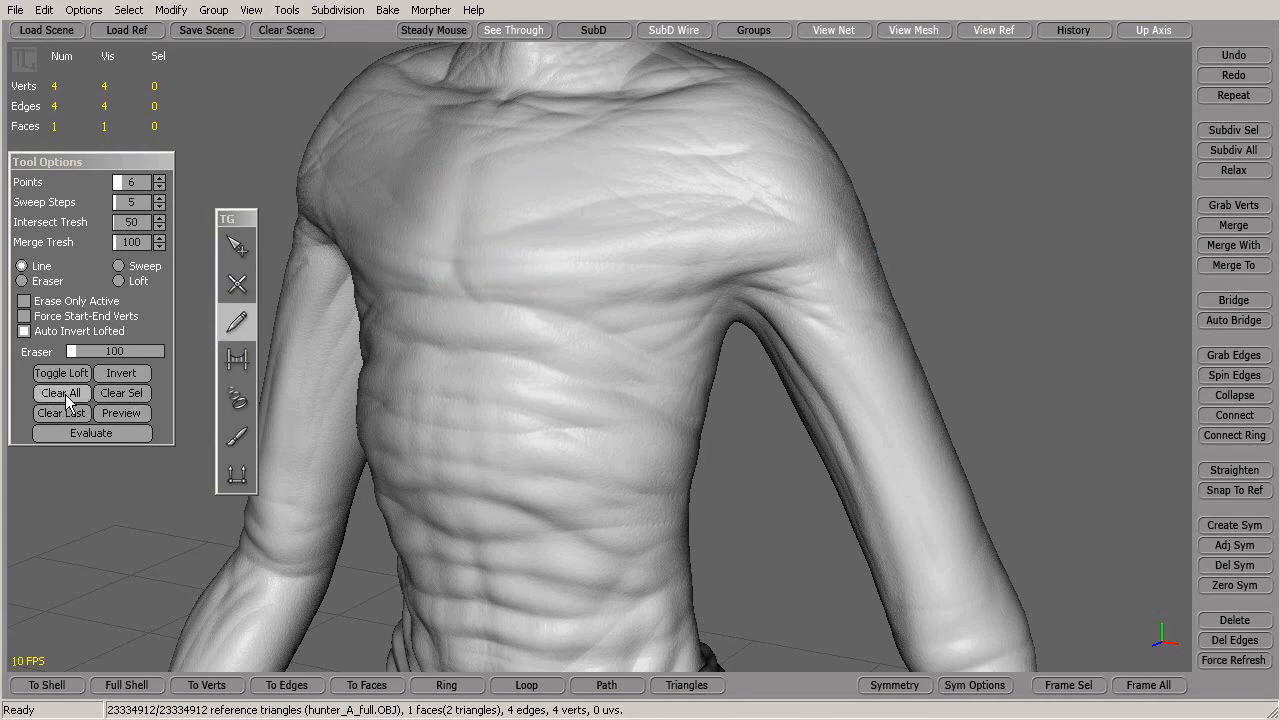
Draw a line stroke across the upper arm below the shoulder quads, then select the shoulder faces
mouse_move(323, 371)
left_mouse_down("alt")
mouse_move(618, 326)
mouse_move(586, 323)
mouse_move(640, 354)
mouse_move(678, 336)
left_mouse_up("alt")
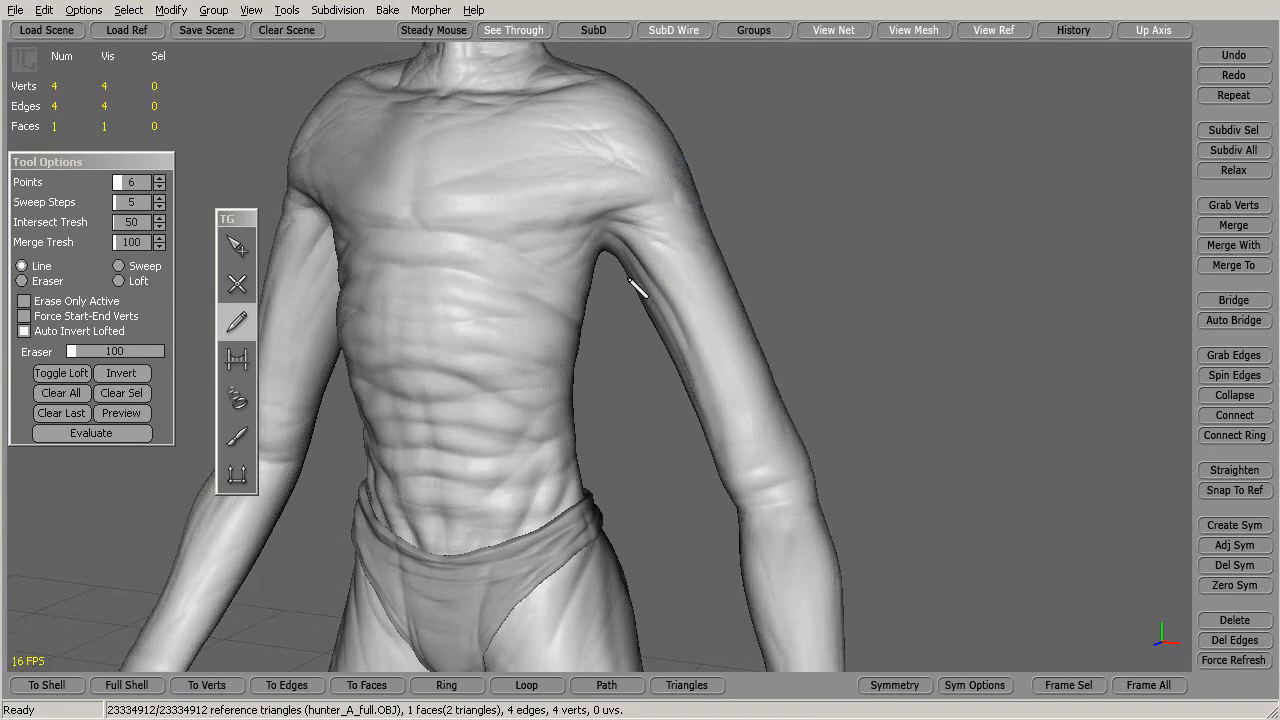
right_click_drag(631, 279, 663, 280, "alt")
middle_click_drag(663, 280, 632, 270, "alt")
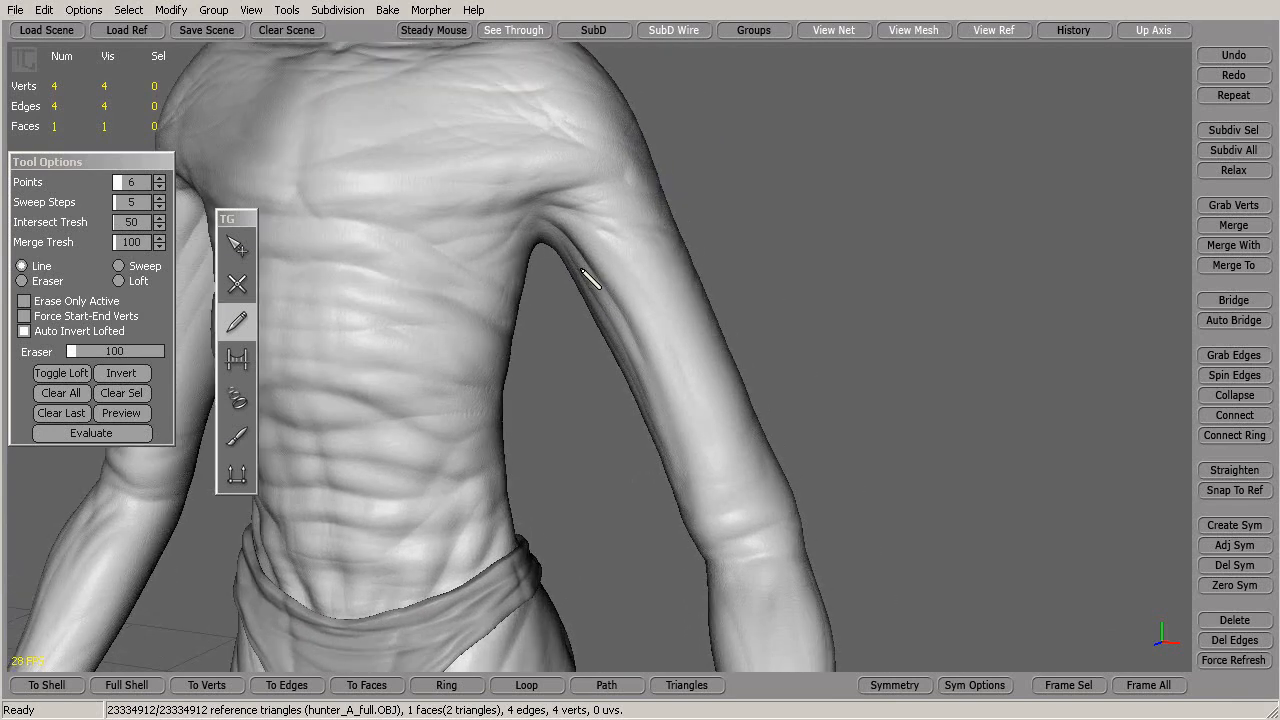
mouse_move(578, 268)
left_mouse_down()
mouse_move(668, 233)
mouse_move(689, 331)
mouse_move(534, 349)
mouse_move(899, 272)
mouse_move(859, 258)
left_mouse_up()
mouse_move(775, 270)
left_mouse_down("alt")
mouse_move(529, 331)
mouse_move(686, 366)
mouse_move(900, 296)
left_mouse_up("alt")
key("ctrl+z")
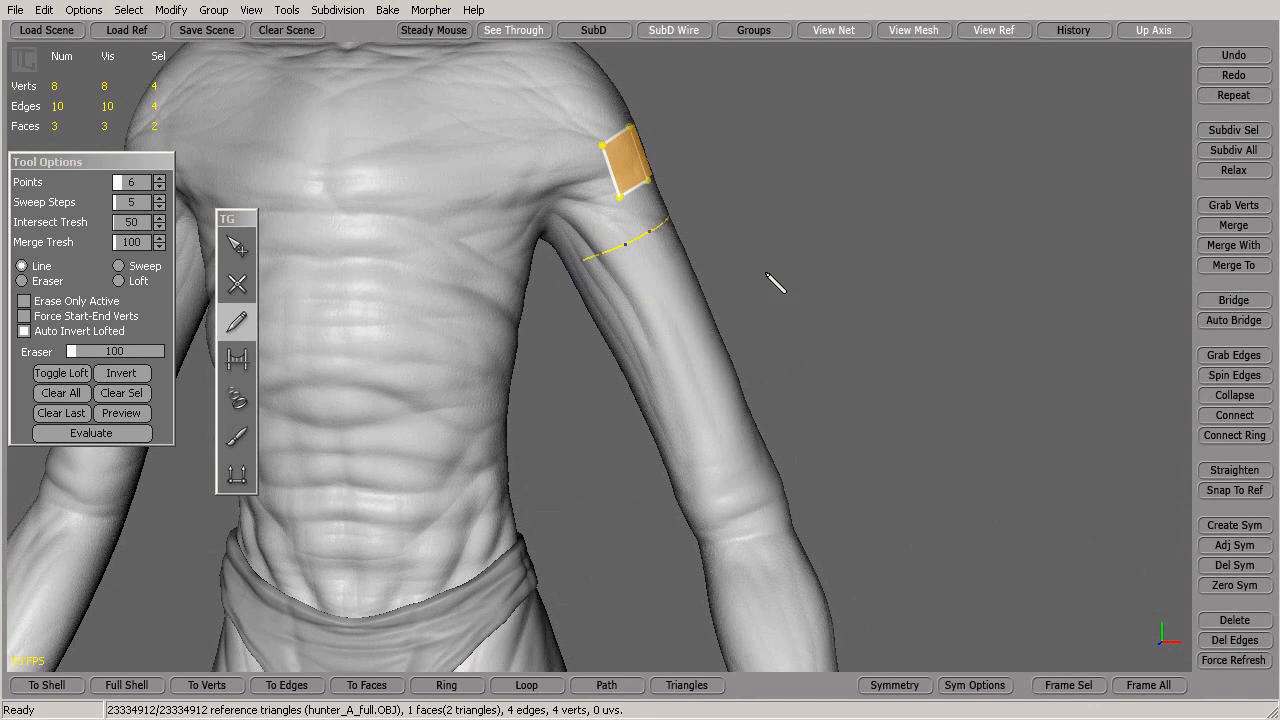
left_click_drag(765, 273, 720, 278, "alt")
Select the shoulder geometry and clear all drawn strokes
left_click(241, 242)
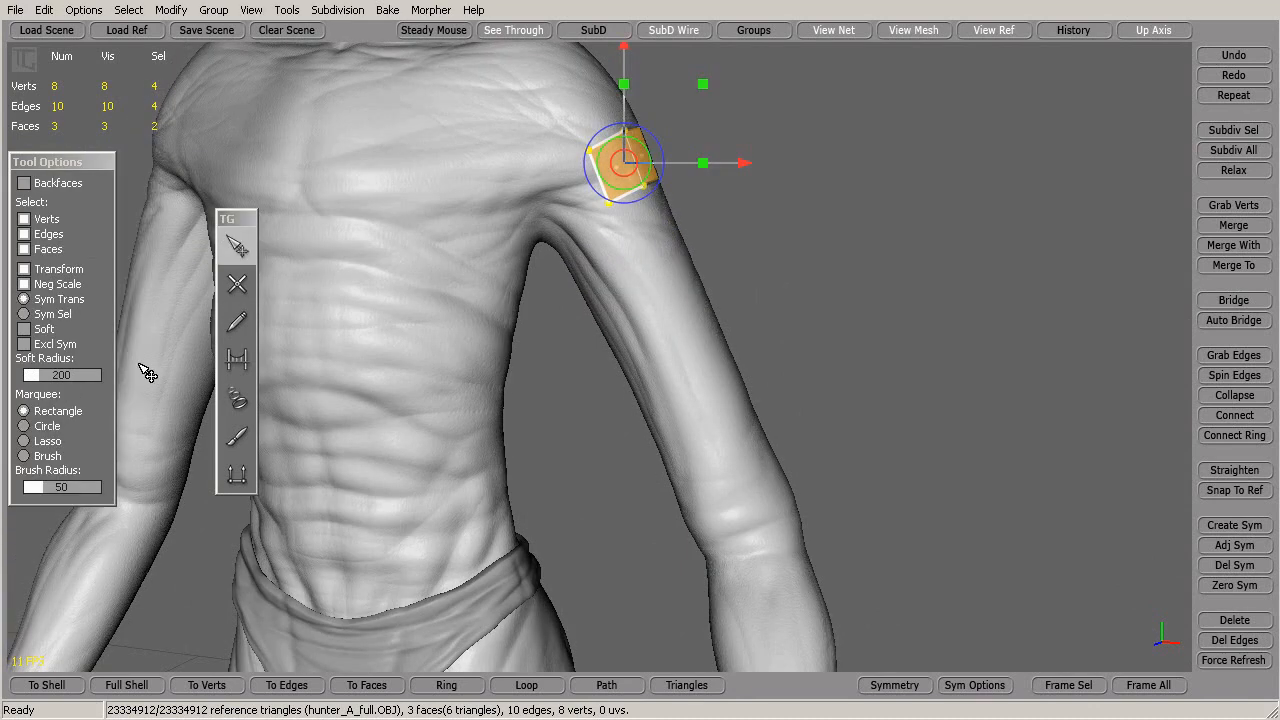
left_click_drag(528, 118, 866, 254)
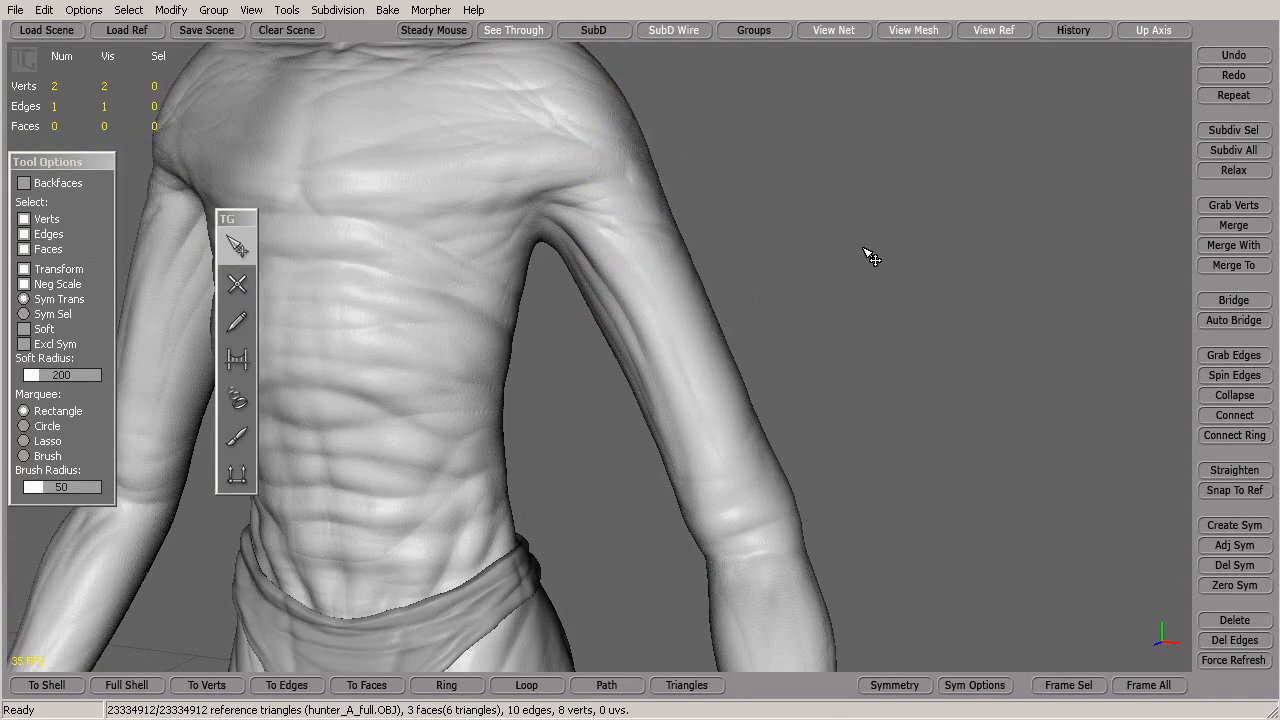
left_click(237, 321)
left_click(62, 394)
Draw a short test stroke across the upper arm
mouse_move(810, 253)
left_mouse_down("alt")
mouse_move(852, 234)
mouse_move(797, 227)
left_mouse_up("alt")
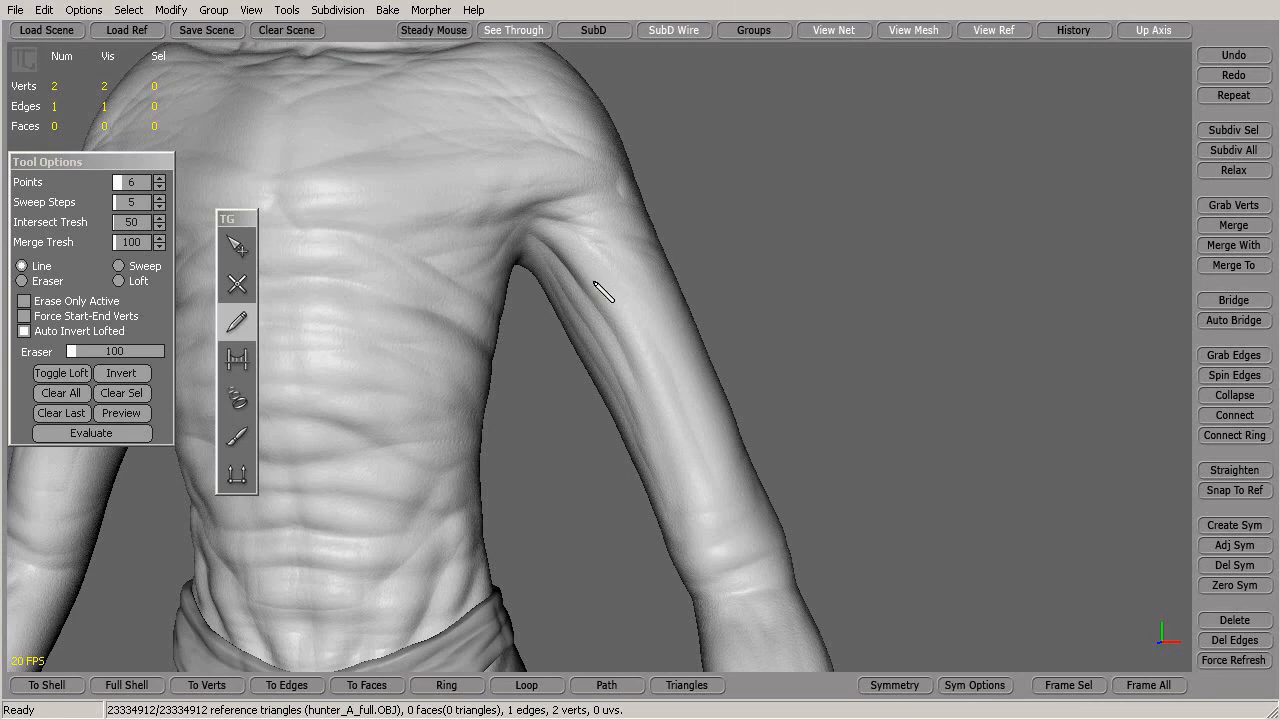
left_click_drag(669, 234, 786, 314, "alt")
left_click_drag(818, 243, 810, 255, "alt")
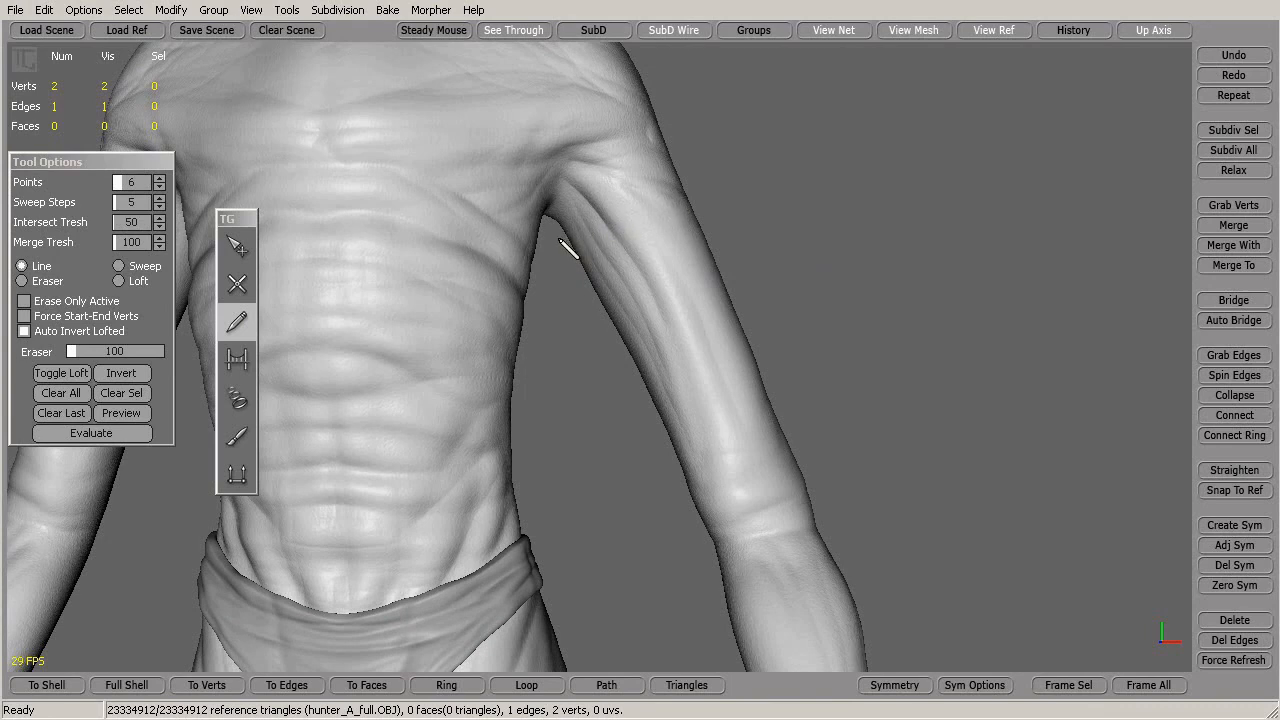
mouse_move(620, 217)
left_mouse_down()
mouse_move(700, 183)
mouse_move(700, 206)
mouse_move(702, 186)
mouse_move(688, 183)
left_mouse_up()
left_click_drag(697, 183, 697, 183)
middle_click_drag(843, 290, 436, 363)
Select and delete the stroke's two remaining vertices, leaving 0 vertices, edges and faces
left_click(247, 248)
left_click(488, 197)
key("Delete")
left_click(498, 136)
key("Delete")
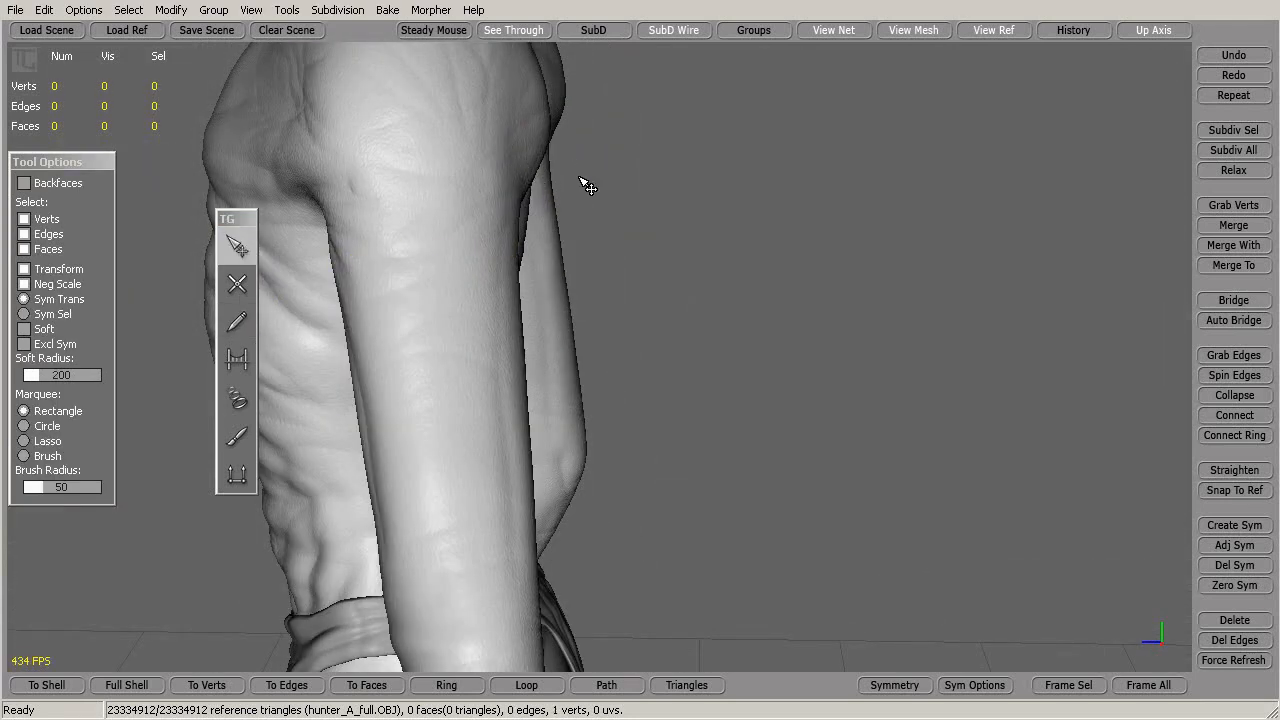
Raise the stroke Points value to 16
left_click(237, 321)
middle_click_drag(520, 323, 594, 283)
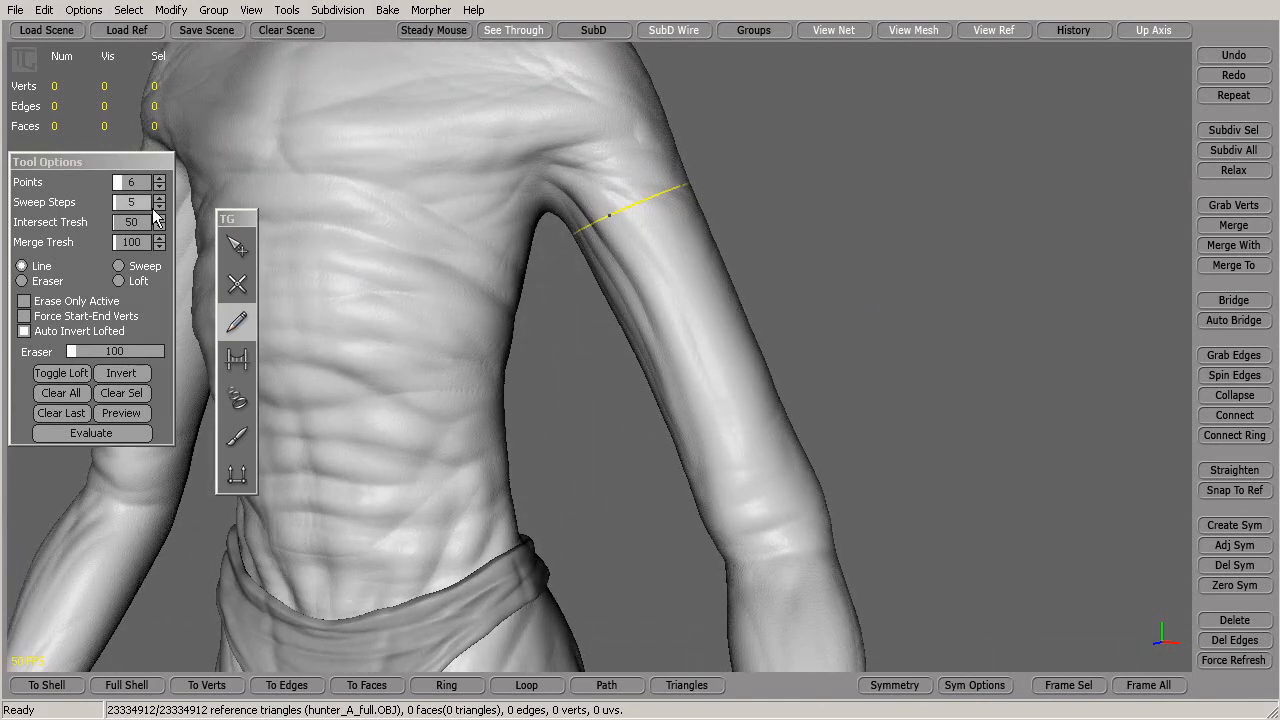
left_click(160, 178)
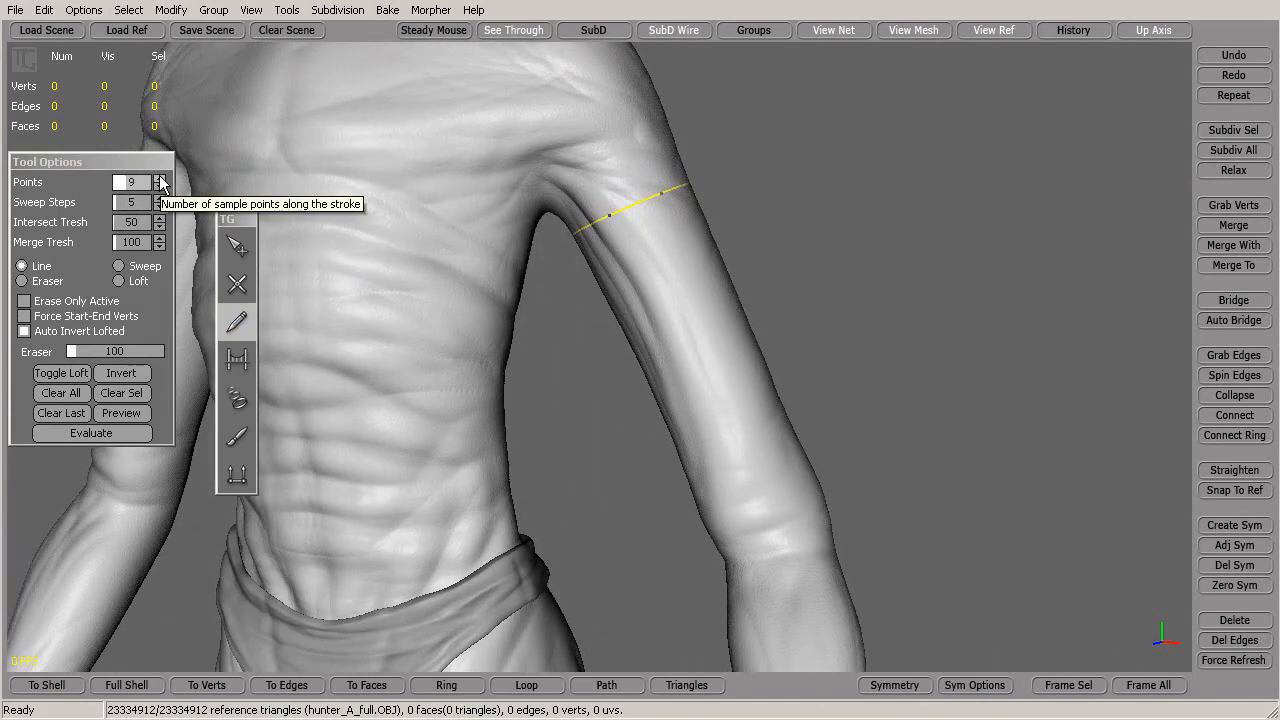
left_click(160, 178)
left_click(160, 178)
left_click(160, 178)
left_click(160, 178)
Draw six ring strokes across the arm from the shoulder to just above the elbow
mouse_move(848, 269)
middle_mouse_down()
mouse_move(1029, 231)
mouse_move(860, 280)
mouse_move(657, 306)
mouse_move(700, 320)
mouse_move(788, 311)
mouse_move(874, 272)
middle_mouse_up()
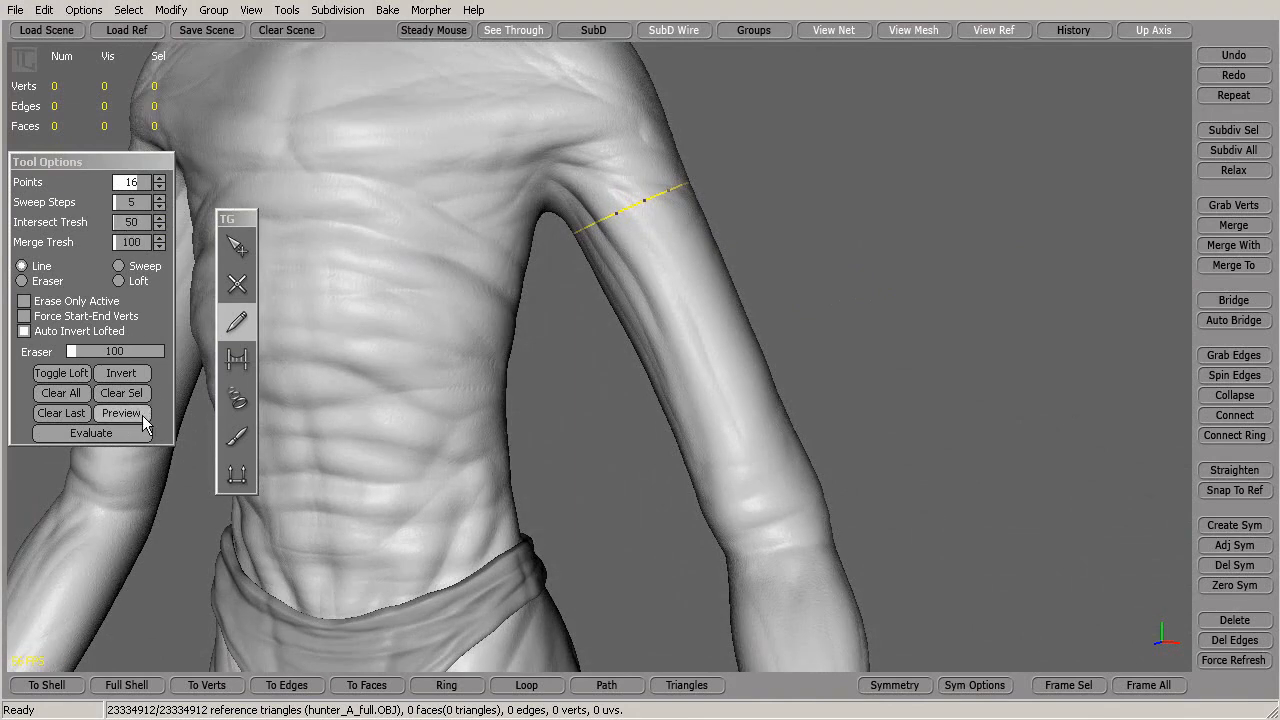
mouse_move(820, 237)
middle_mouse_down()
mouse_move(740, 277)
mouse_move(753, 266)
middle_mouse_up()
mouse_move(479, 293)
left_mouse_down()
mouse_move(614, 256)
mouse_move(634, 237)
left_mouse_up()
left_click_drag(527, 352, 650, 312)
left_click_drag(552, 417, 686, 374)
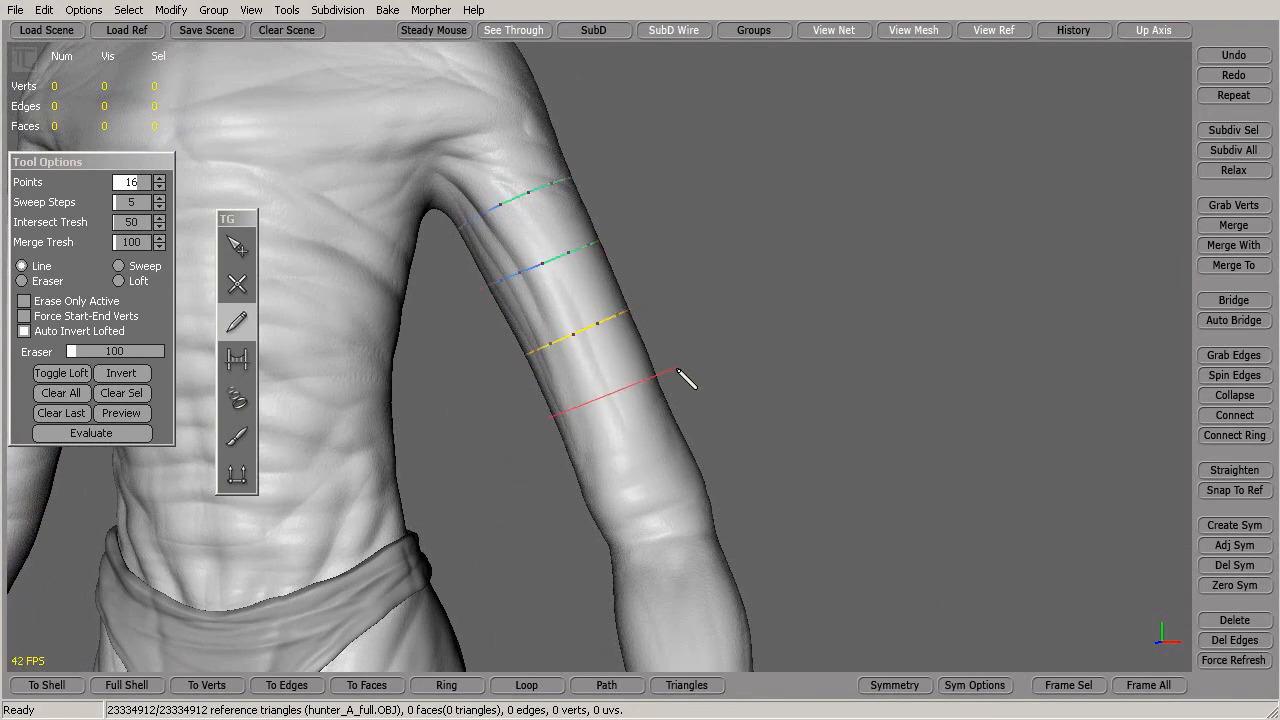
left_click_drag(570, 476, 748, 427)
mouse_move(592, 542)
left_mouse_down()
mouse_move(754, 500)
mouse_move(886, 429)
left_mouse_up()
middle_click_drag(886, 429, 783, 443)
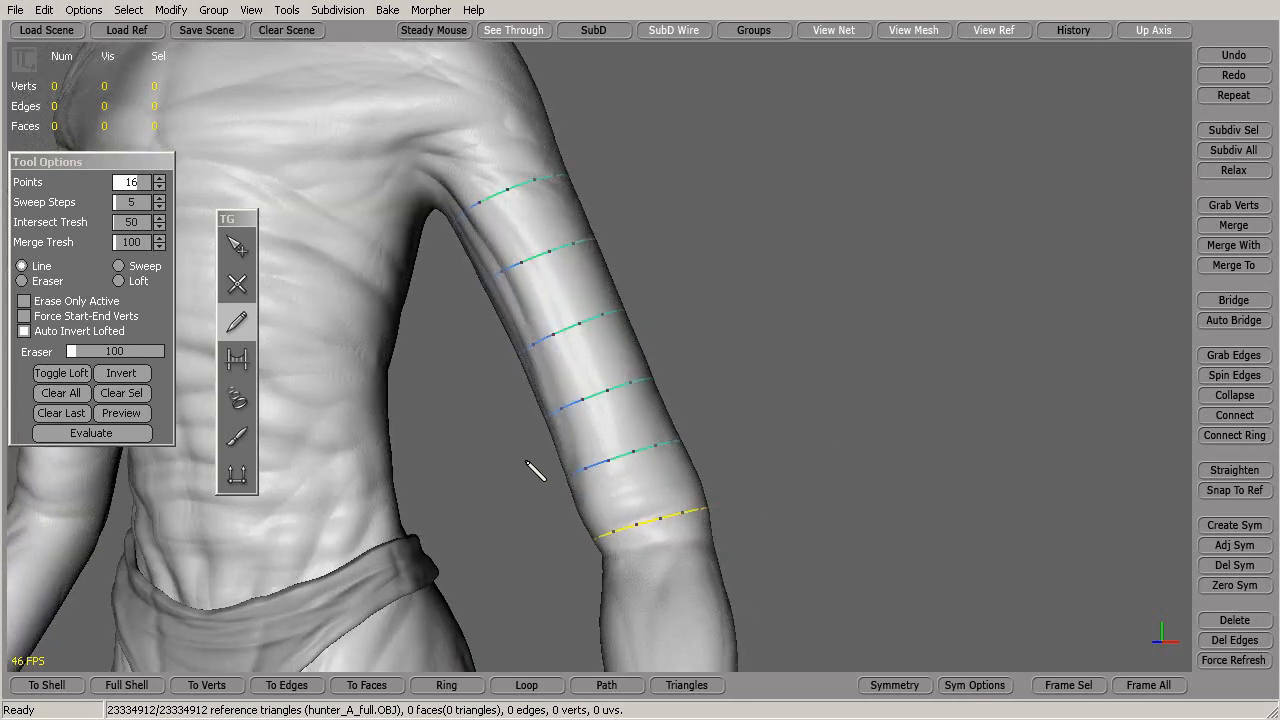
mouse_move(640, 431)
middle_mouse_down()
mouse_move(683, 489)
mouse_move(354, 477)
mouse_move(633, 413)
mouse_move(286, 423)
mouse_move(937, 437)
mouse_move(1188, 414)
mouse_move(820, 416)
mouse_move(805, 430)
middle_mouse_up()
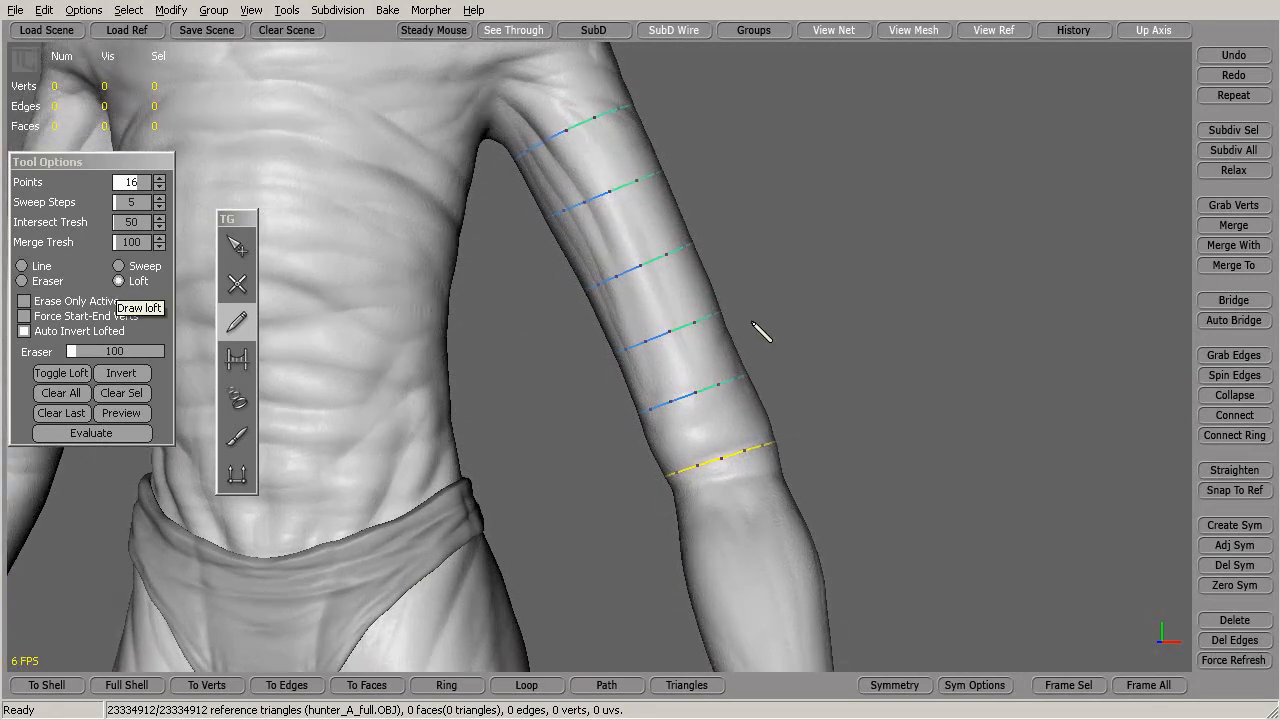
Draw a loft path down across the six rings, redrawing it once, and evaluate the tube
left_click_drag(573, 109, 591, 146)
left_click_drag(625, 221, 727, 452)
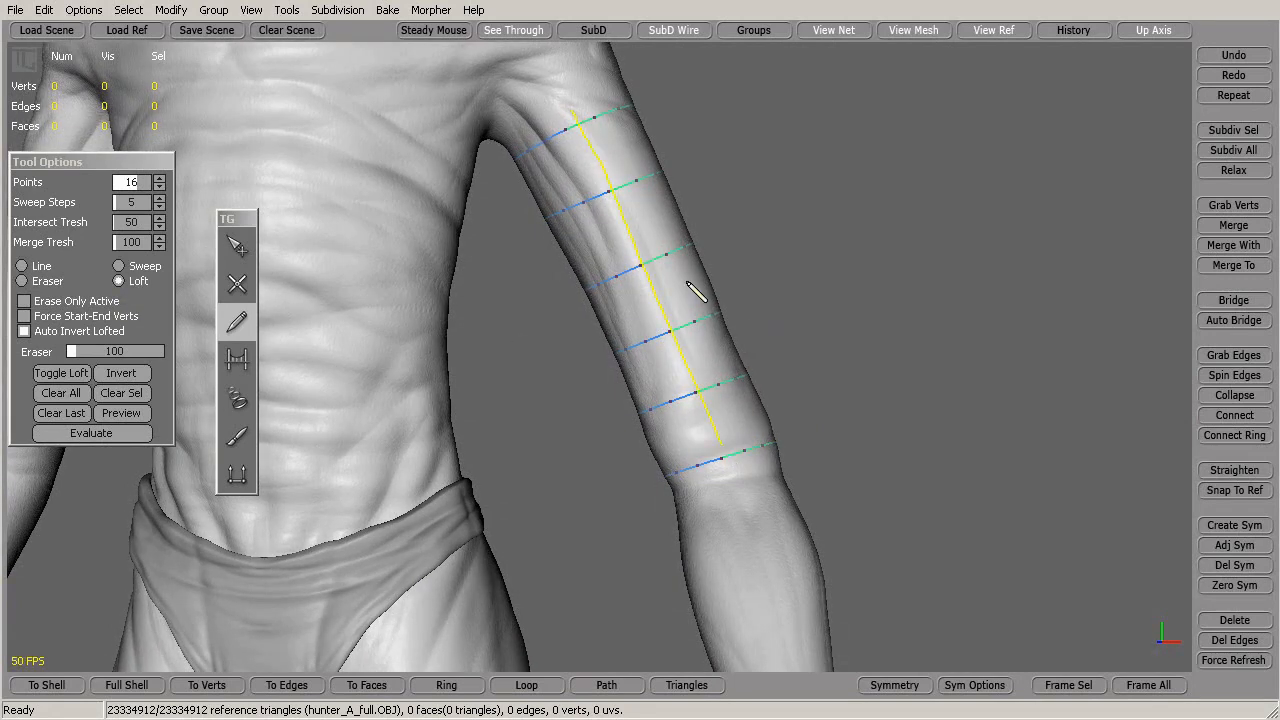
left_click(61, 413)
left_click_drag(577, 116, 744, 457)
mouse_move(867, 314)
left_mouse_down("alt")
mouse_move(821, 324)
mouse_move(849, 329)
left_mouse_up("alt")
left_click(89, 435)
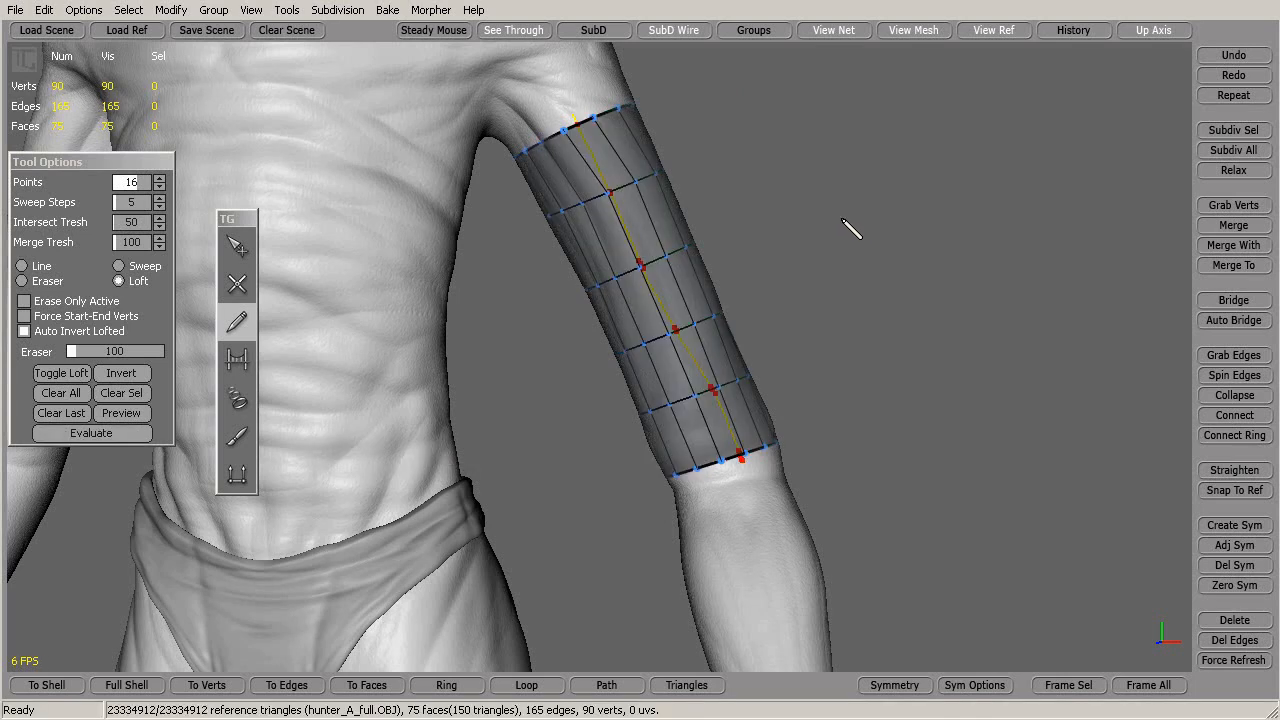
Inspect the 75-face tube mesh and clear the leftover guide strokes
left_click_drag(869, 355, 704, 314, "alt")
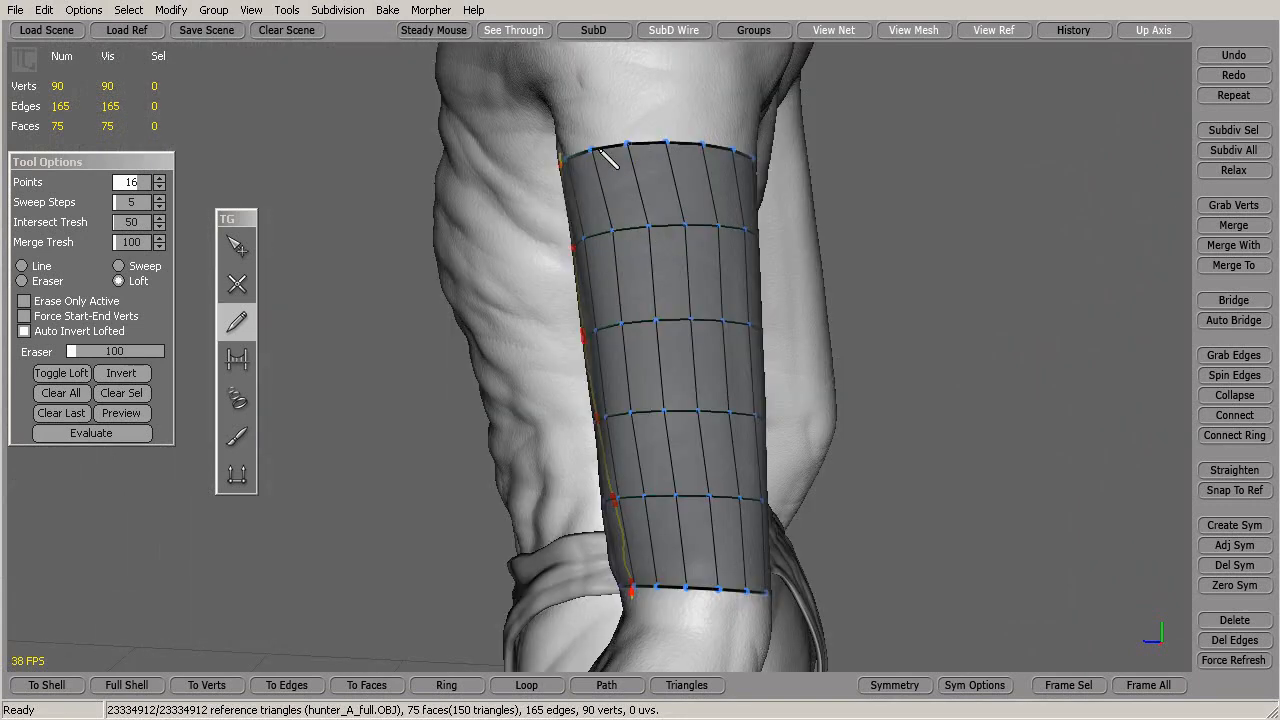
left_click_drag(668, 152, 1003, 340, "alt")
left_click_drag(834, 368, 796, 220, "alt")
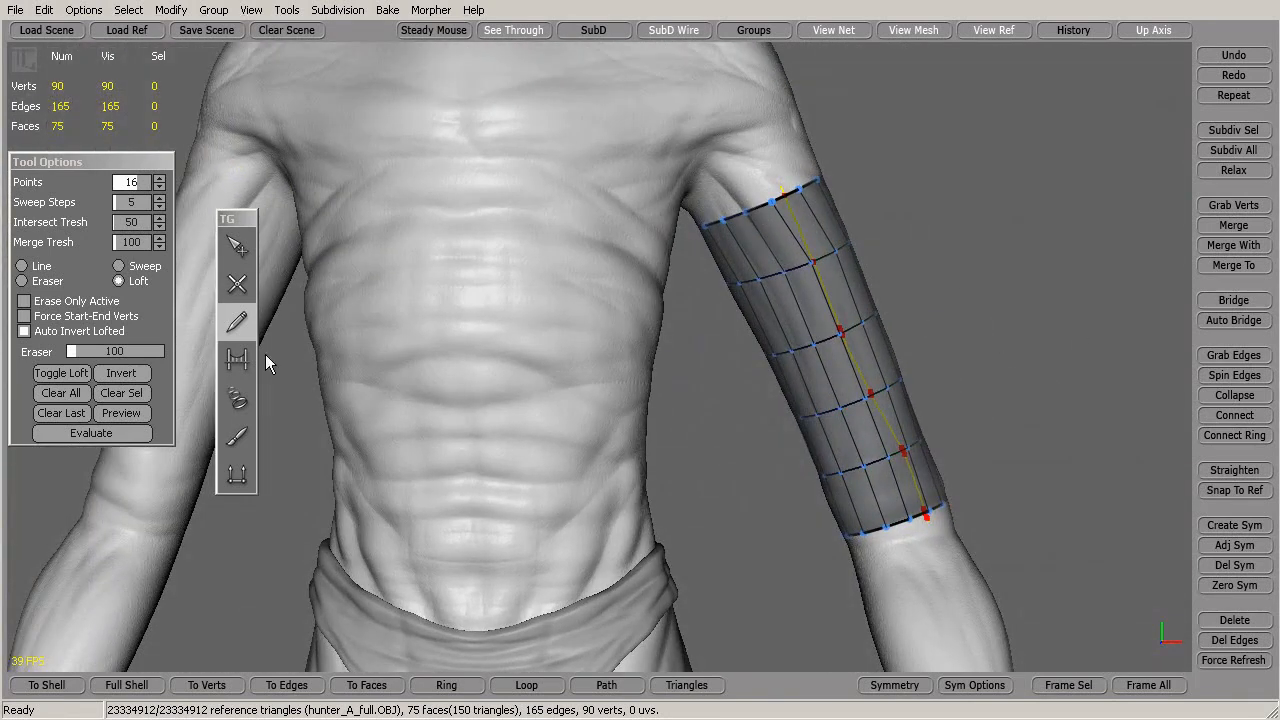
left_click_drag(918, 378, 864, 359, "alt")
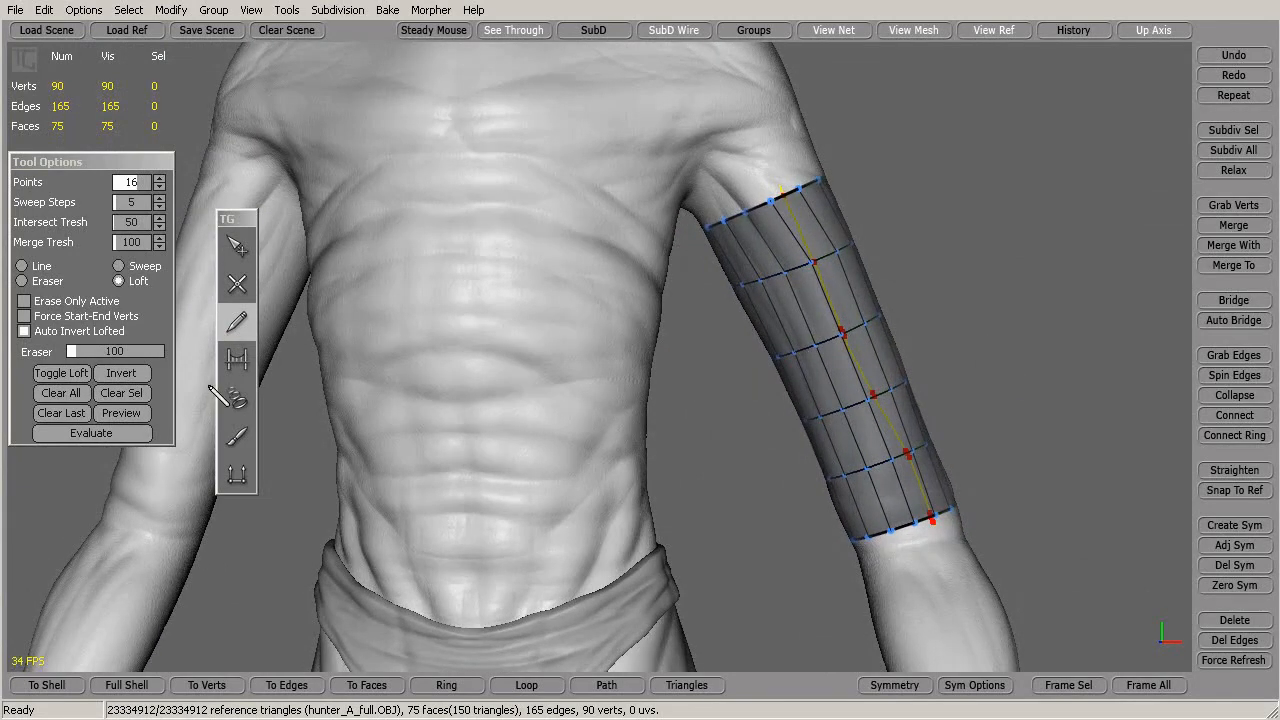
left_click(73, 394)
mouse_move(886, 377)
left_mouse_down("alt")
mouse_move(903, 391)
mouse_move(423, 420)
mouse_move(545, 488)
mouse_move(720, 420)
mouse_move(965, 390)
left_mouse_up("alt")
middle_click_drag(655, 437, 813, 391, "alt")
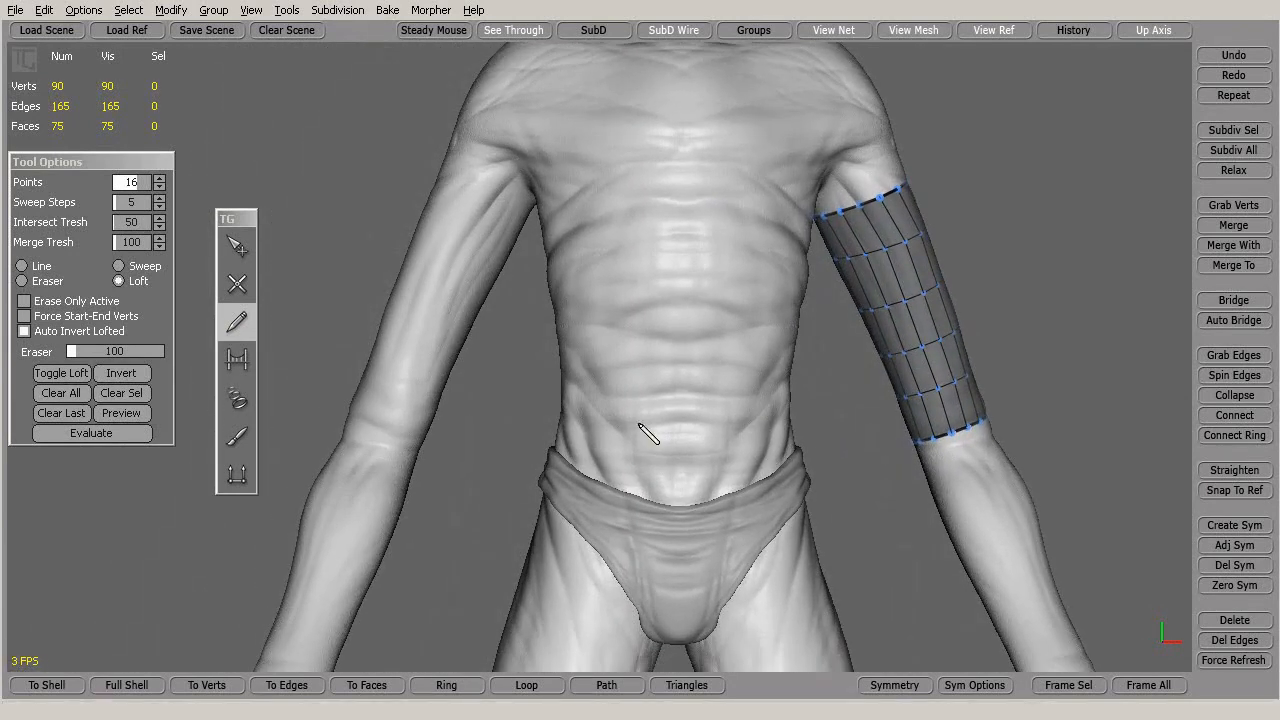
Choose Sweep as the stroke mode and lower Points from 16 to 12
left_click(120, 268)
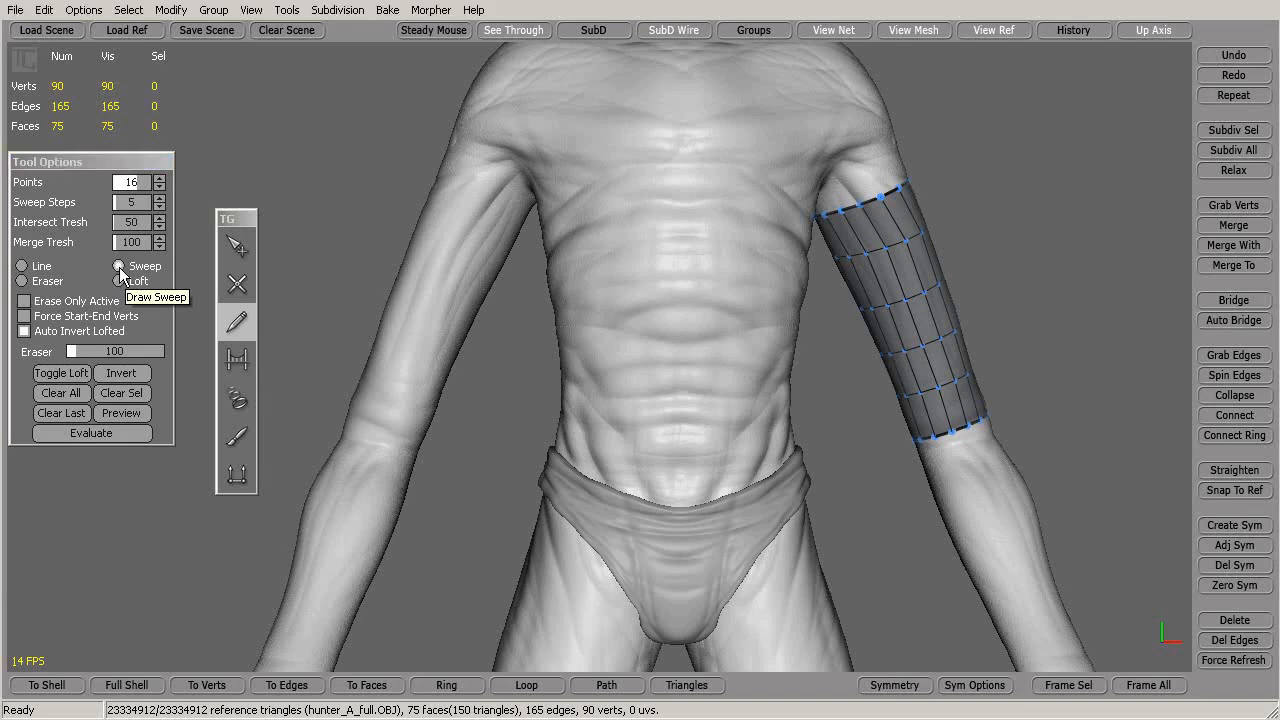
mouse_move(580, 221)
left_mouse_down("alt")
mouse_move(612, 240)
mouse_move(576, 308)
left_mouse_up("alt")
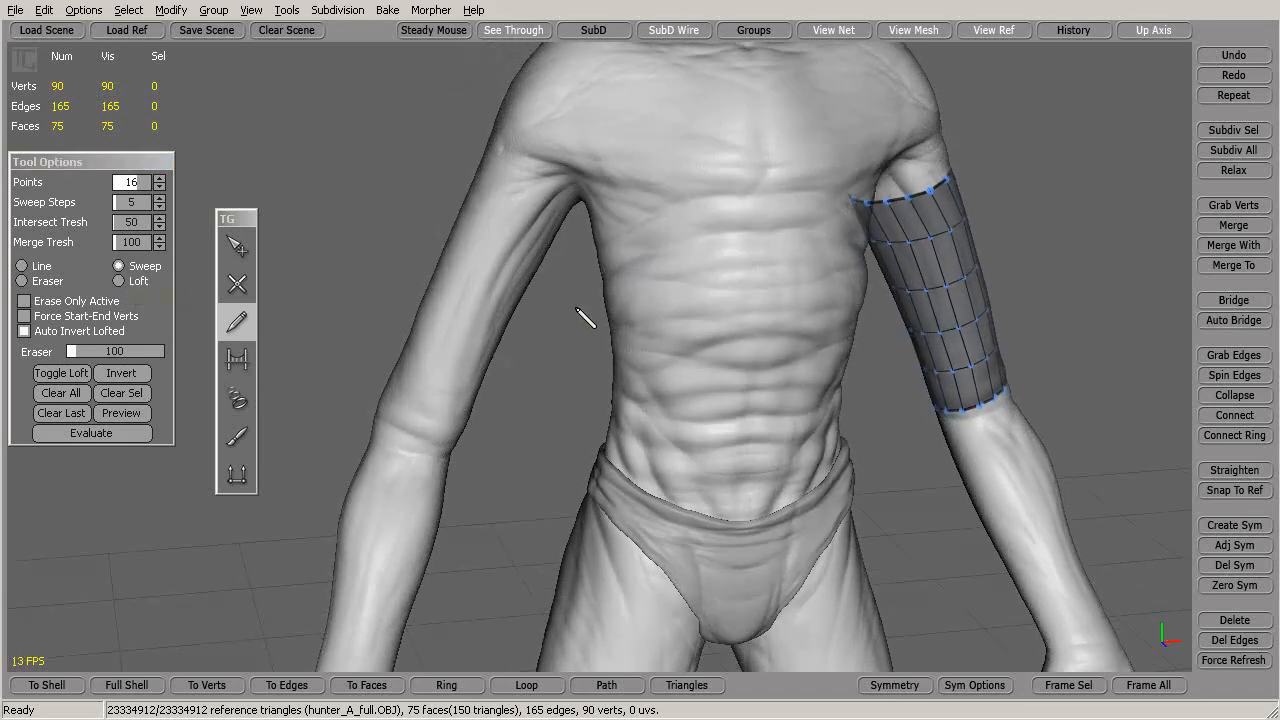
left_click(160, 188)
left_click(160, 188)
left_click_drag(470, 250, 537, 278, "alt")
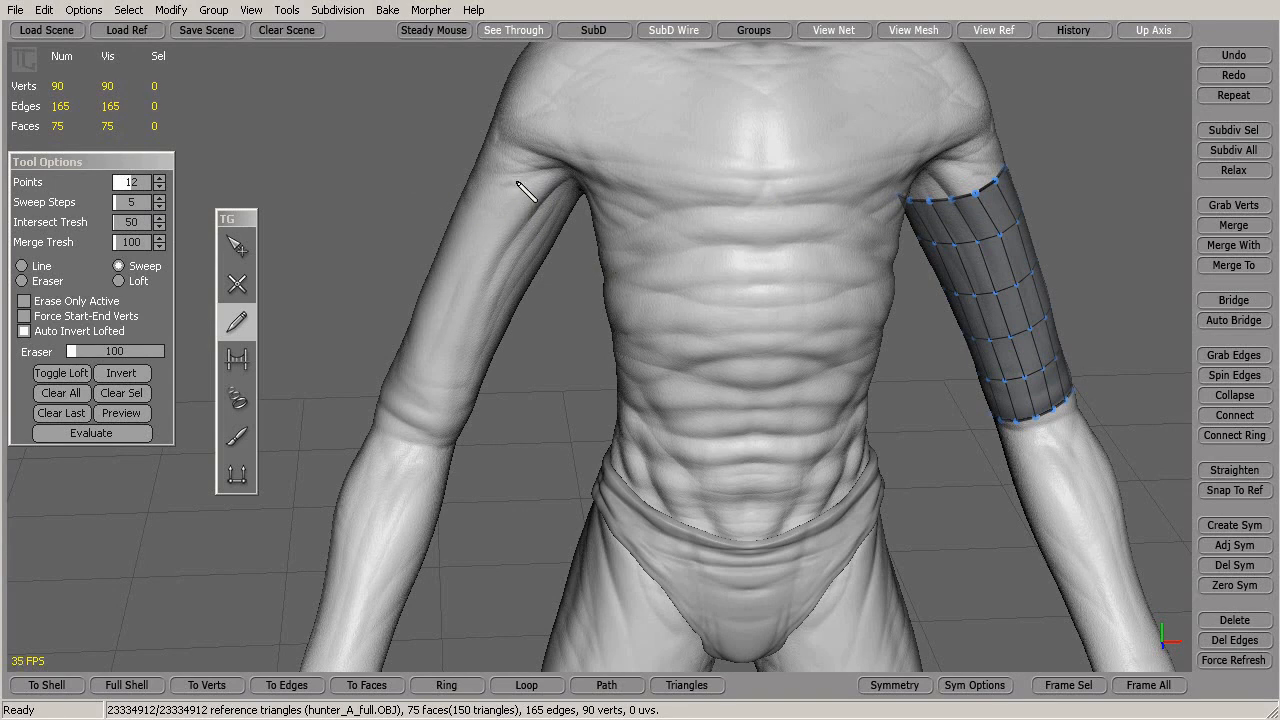
Draw a sweep path down the other upper arm and reduce its Points to 8
left_click_drag(548, 370, 568, 316, "alt")
left_click_drag(522, 169, 412, 432)
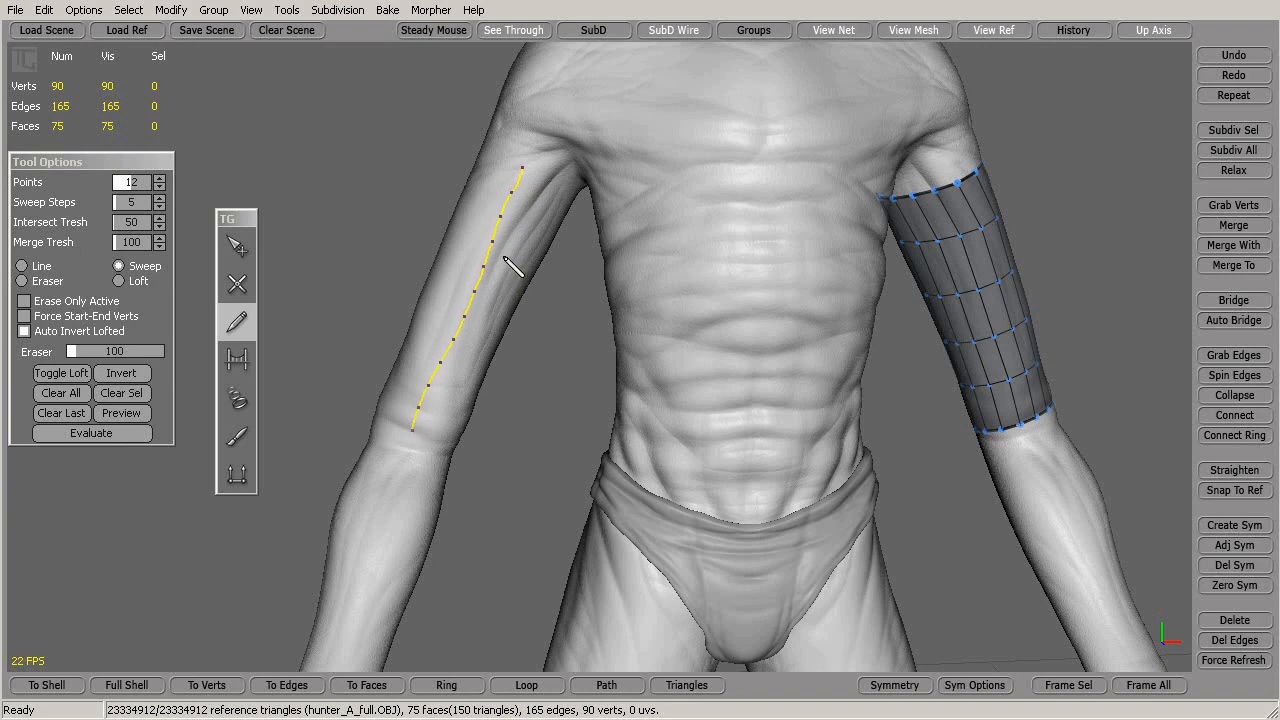
left_click(159, 188)
left_click(159, 188)
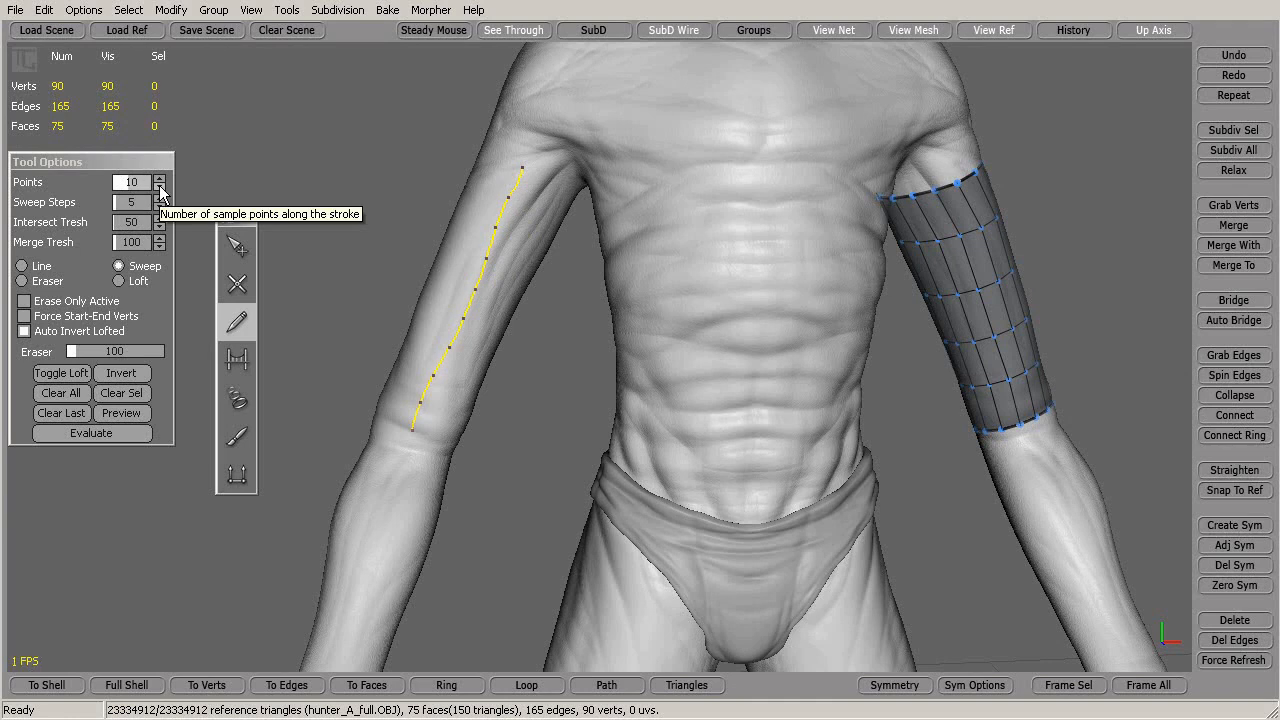
left_click(160, 179)
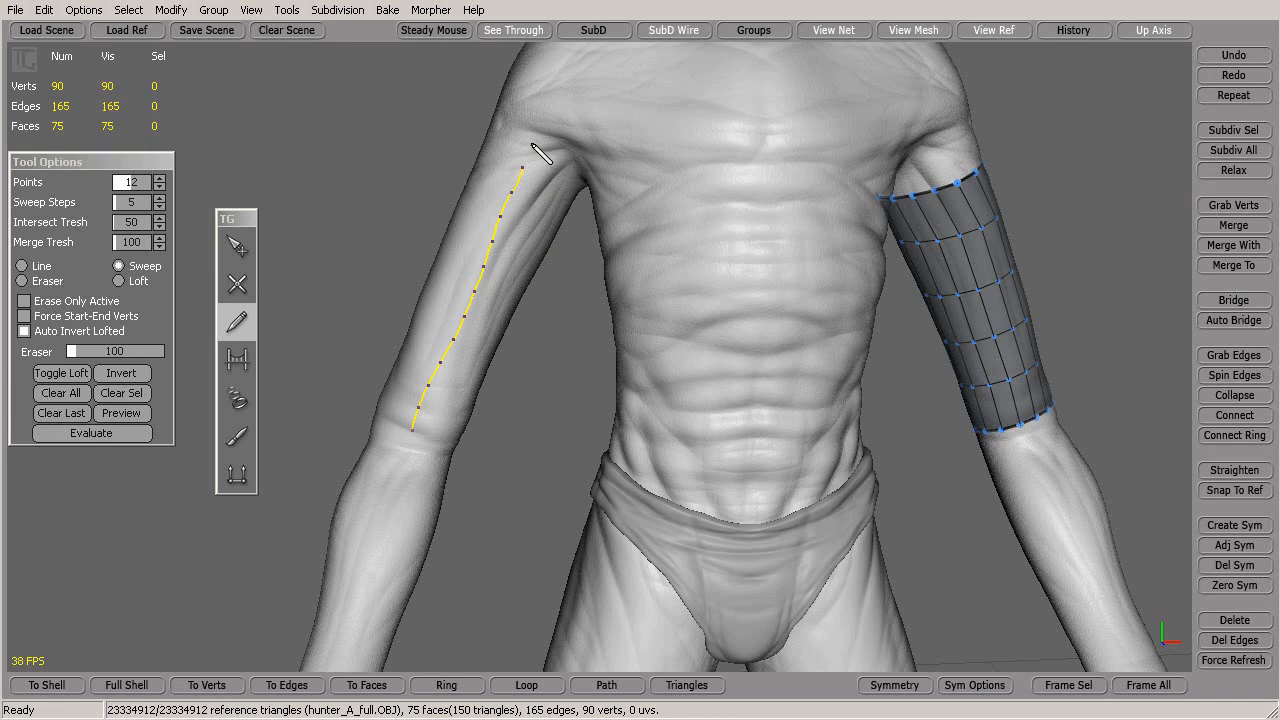
left_click(158, 187)
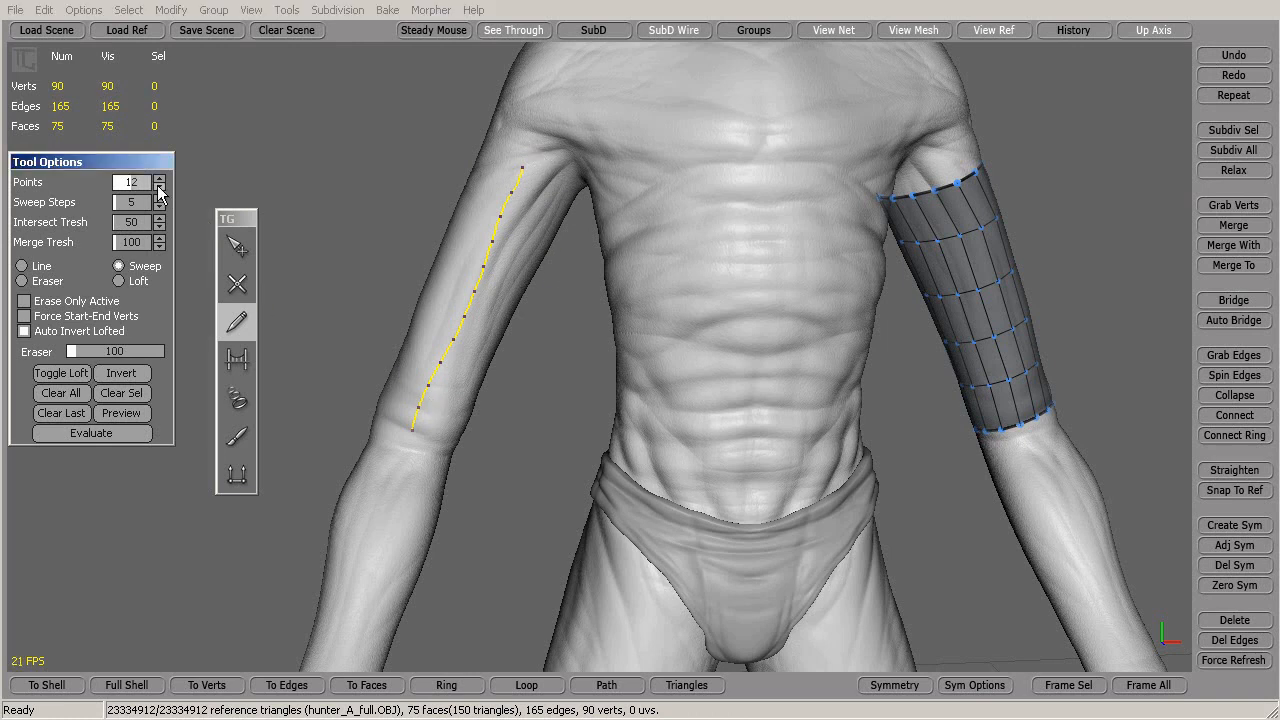
left_click(158, 187)
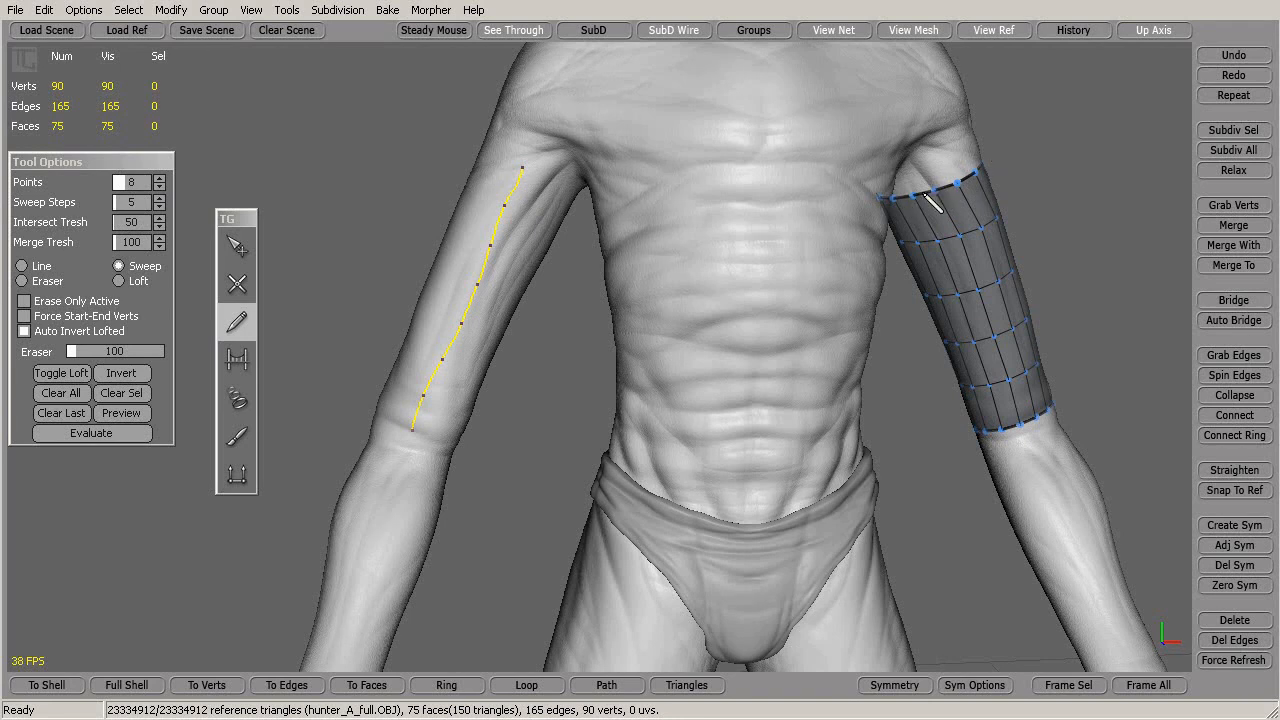
Set the sweep Steps to 16 and evaluate the stroke into a tube
left_click(159, 198)
left_click(159, 198)
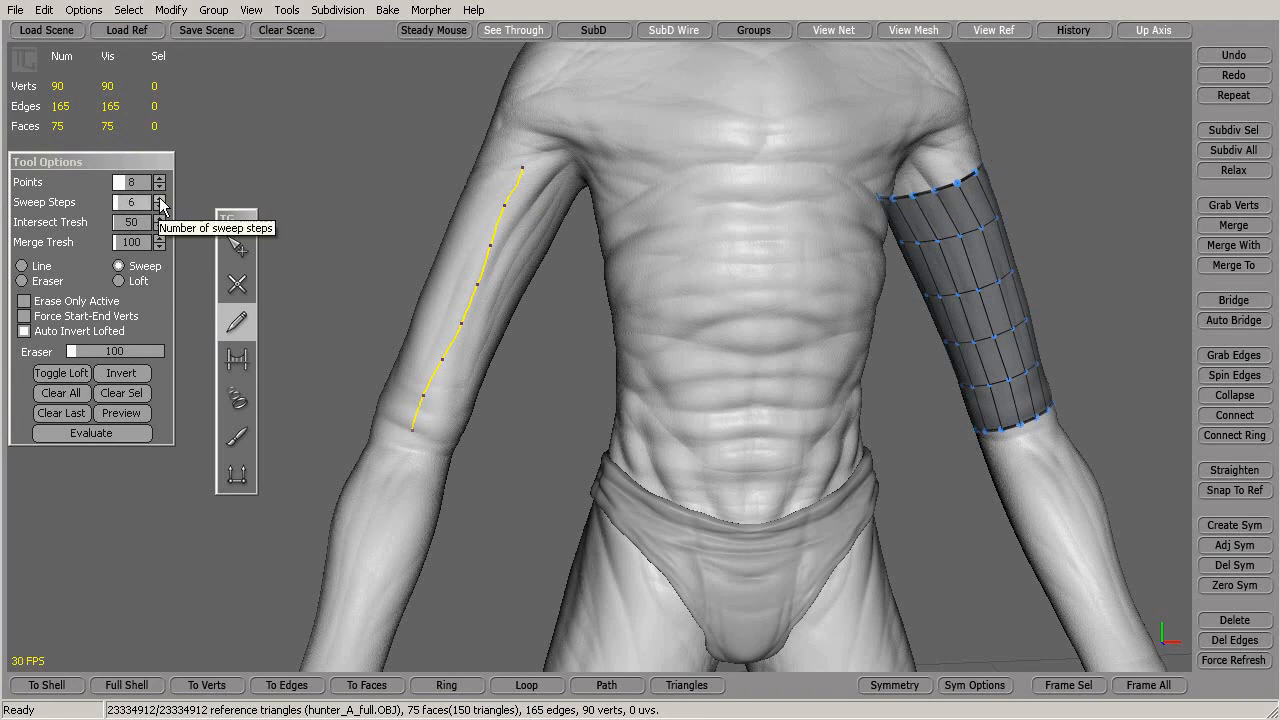
left_click(159, 198)
left_click(159, 198)
left_click(159, 198)
left_click(160, 206)
mouse_move(571, 449)
left_mouse_down("alt")
mouse_move(487, 447)
mouse_move(567, 443)
left_mouse_up("alt")
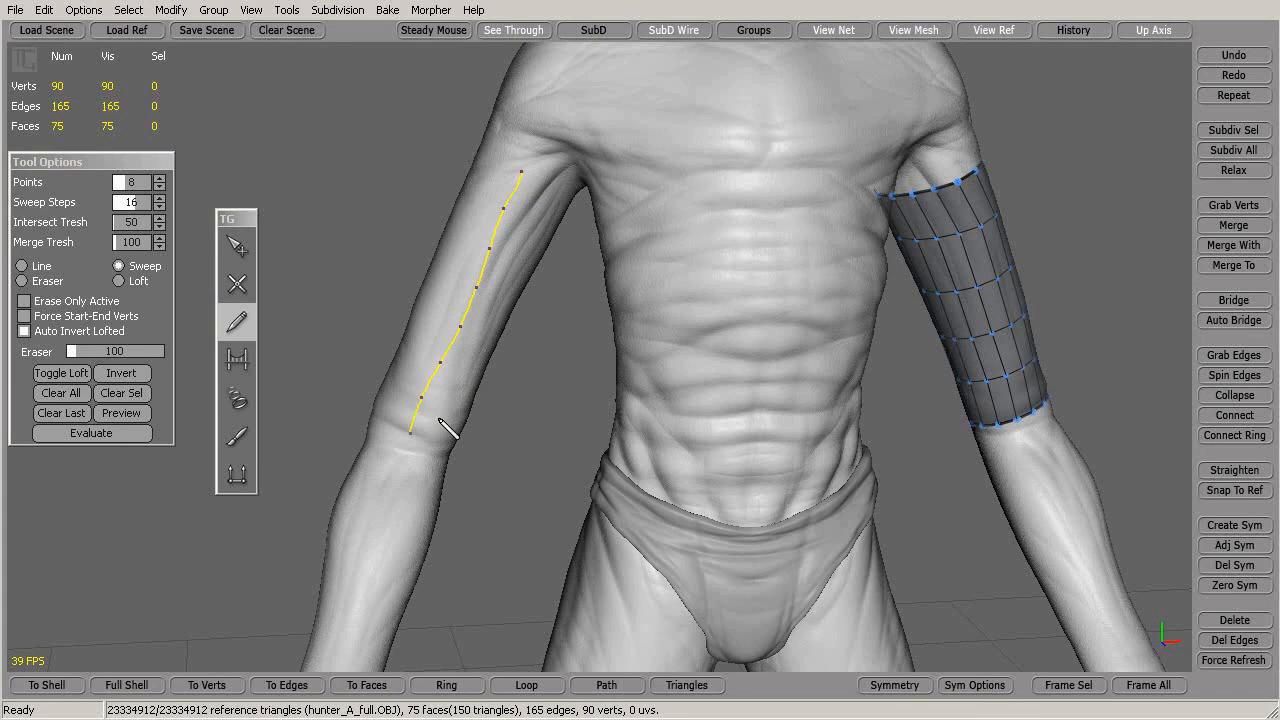
left_click(84, 432)
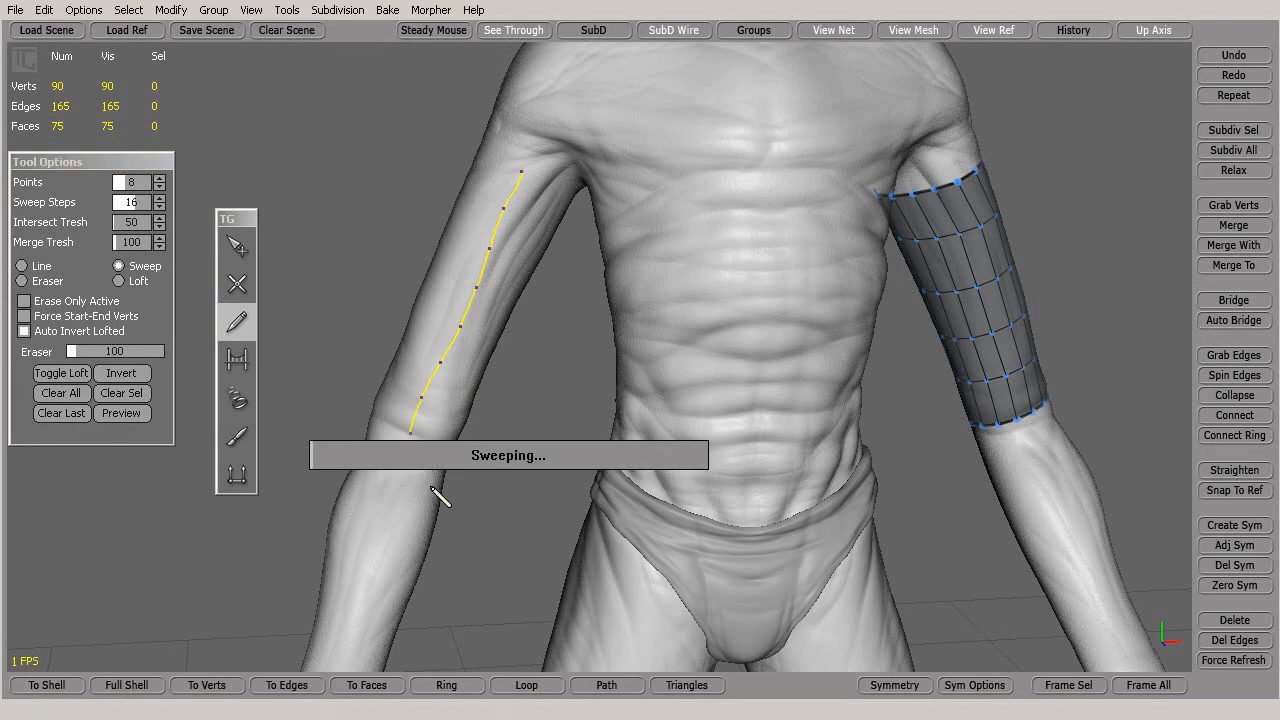
Orbit and zoom to inspect both upper-arm quad meshes and the forearms
mouse_move(566, 366)
middle_mouse_down()
mouse_move(728, 373)
mouse_move(489, 357)
mouse_move(429, 523)
mouse_move(520, 360)
mouse_move(570, 357)
middle_mouse_up()
scroll(570, 357, "up", 4)
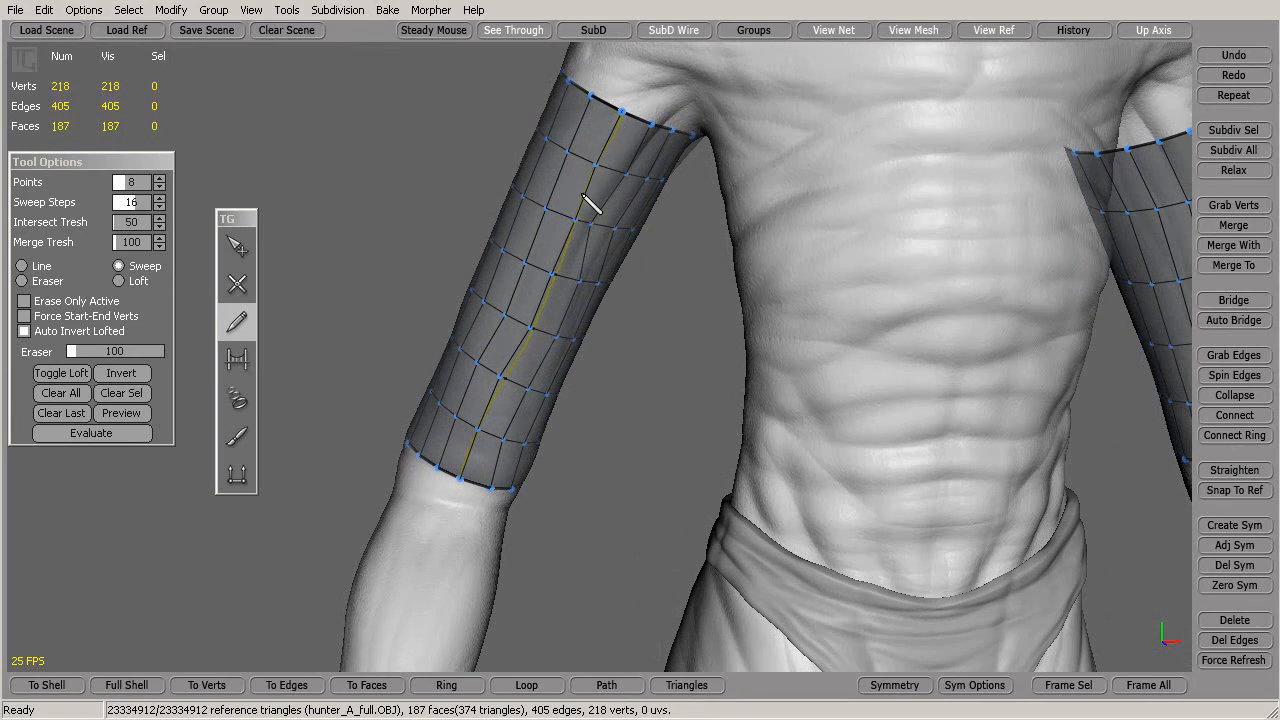
mouse_move(558, 322)
middle_mouse_down()
mouse_move(686, 314)
mouse_move(986, 366)
mouse_move(1200, 337)
mouse_move(1134, 349)
mouse_move(894, 334)
mouse_move(706, 286)
mouse_move(626, 331)
mouse_move(569, 297)
mouse_move(541, 323)
mouse_move(545, 305)
mouse_move(577, 306)
middle_mouse_up()
scroll(588, 295, "up", 5)
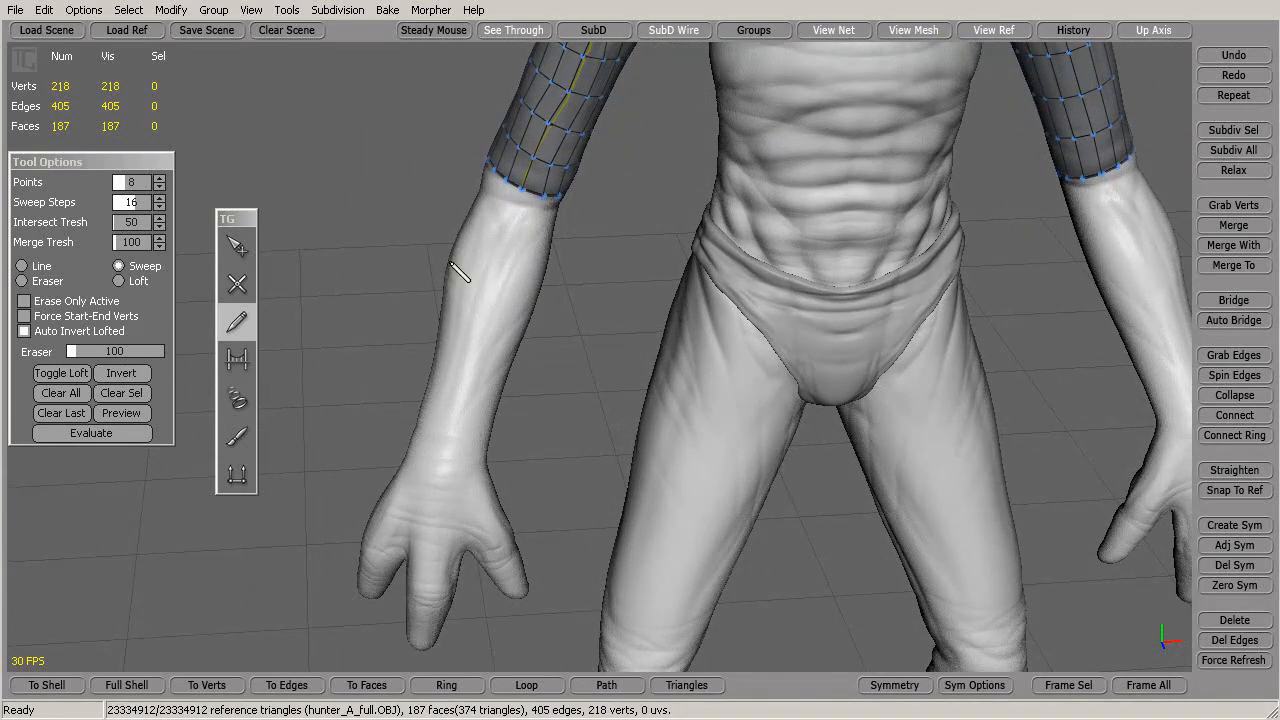
Clear the old stroke and draw a guide stroke down the left forearm, elbow to wrist
left_click(67, 397)
left_click_drag(505, 222, 448, 468)
left_click_drag(568, 330, 586, 276, "alt")
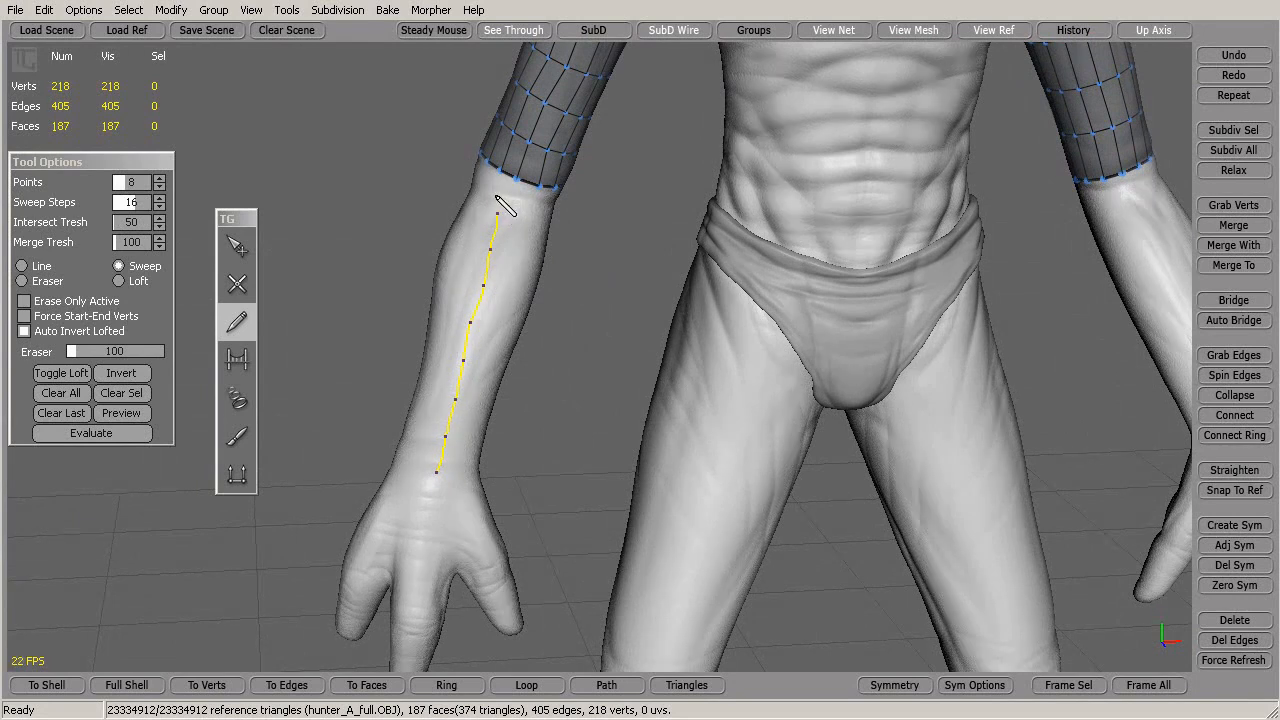
Lower Sweep Steps to 12 and sweep the forearm tube
left_click(160, 207)
left_click(160, 207)
left_click(160, 207)
left_click_drag(554, 335, 552, 331, "alt")
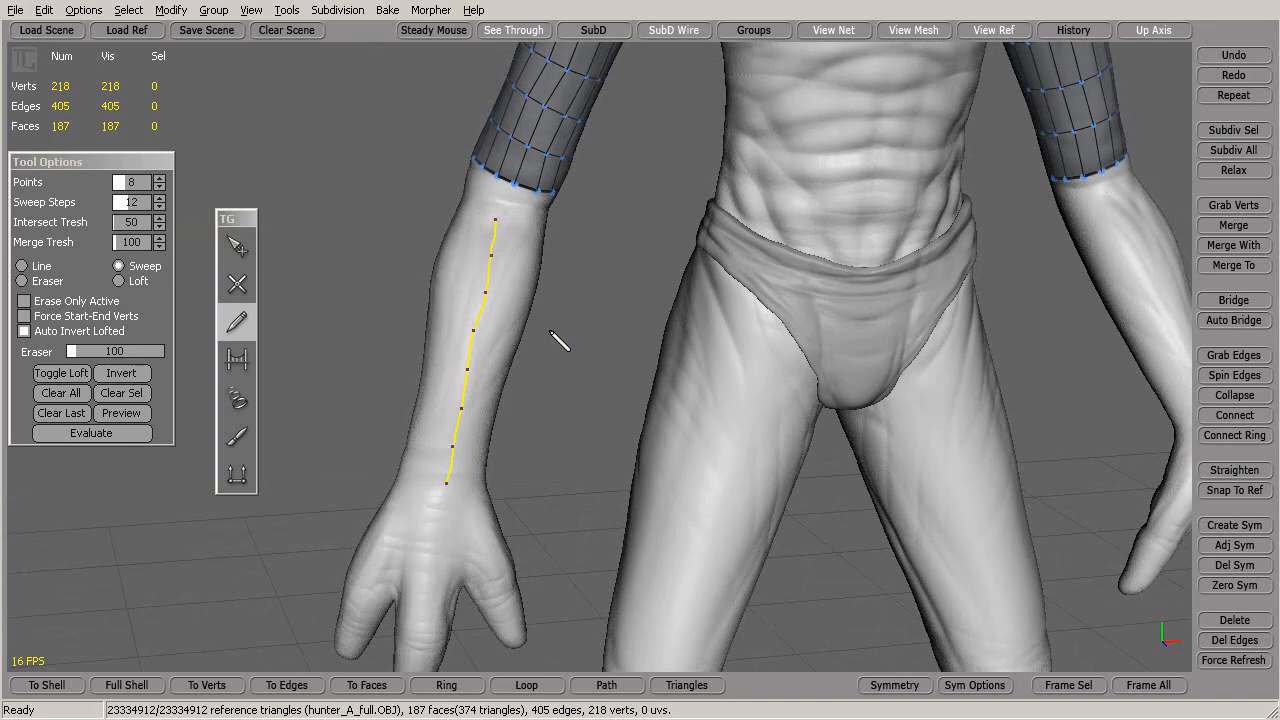
left_click(124, 431)
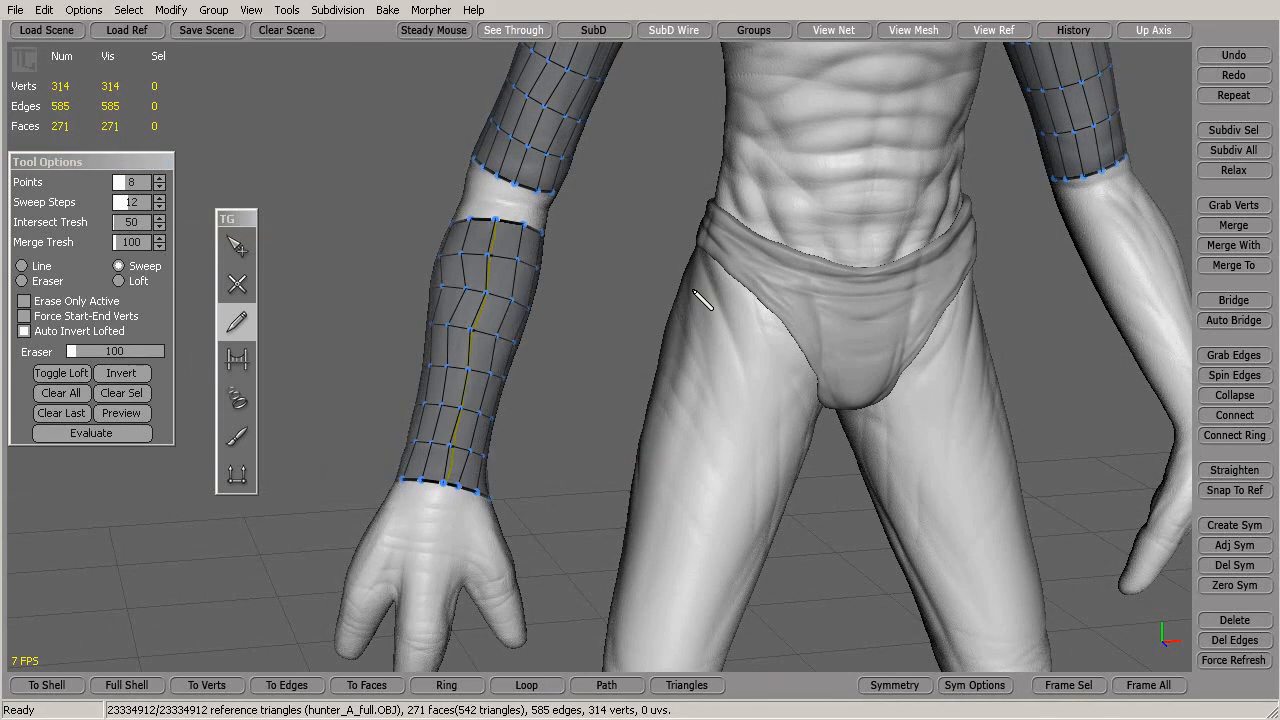
left_click_drag(574, 271, 549, 332, "alt")
right_click_drag(549, 331, 559, 328, "alt")
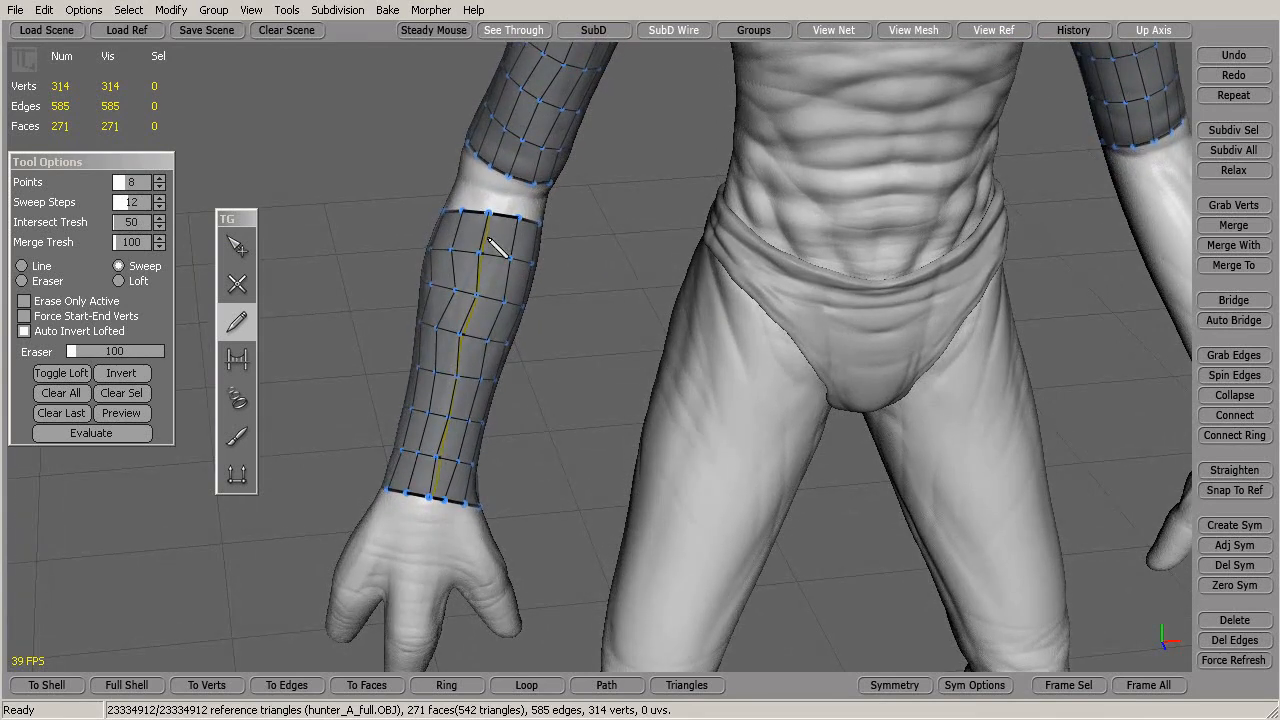
left_click_drag(560, 335, 1165, 205, "alt")
middle_click_drag(1120, 228, 410, 316)
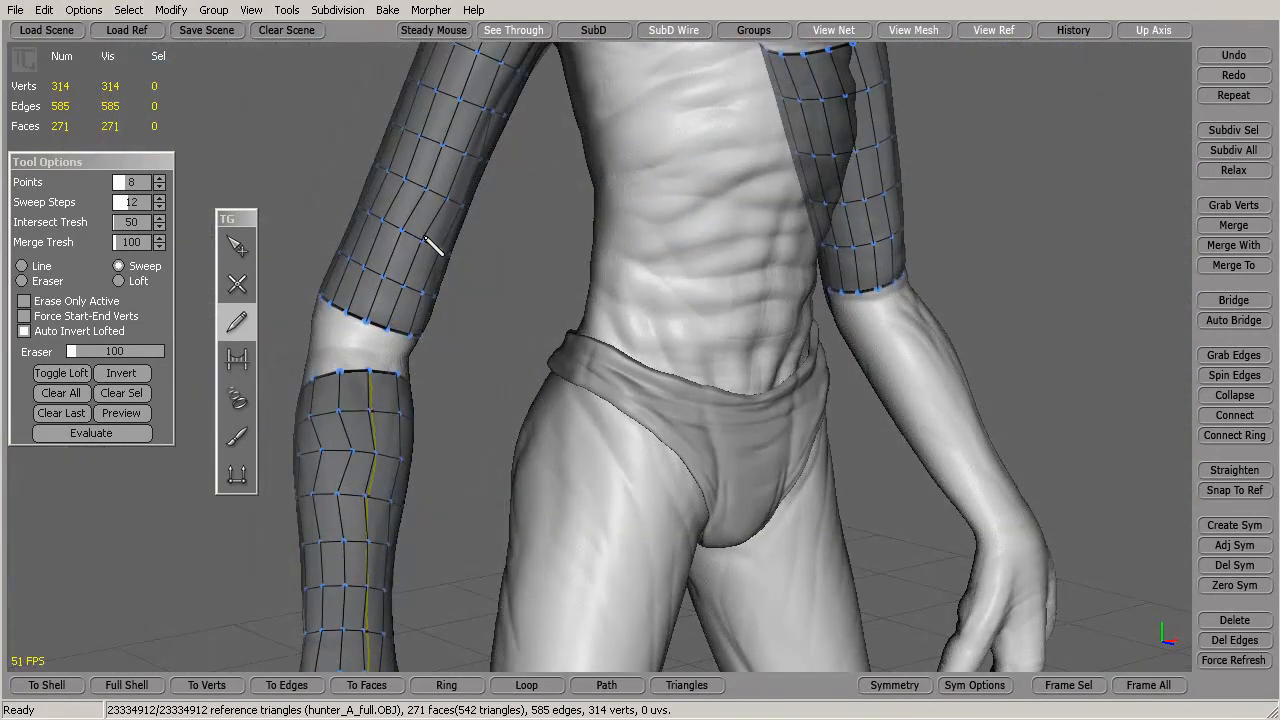
middle_click_drag(424, 238, 423, 346)
scroll(450, 344, "down", 3)
middle_click_drag(660, 345, 732, 338)
left_click_drag(732, 338, 823, 343, "alt")
right_click_drag(823, 343, 866, 340, "alt")
middle_click_drag(866, 340, 800, 349, "alt")
right_click_drag(800, 349, 815, 385, "alt")
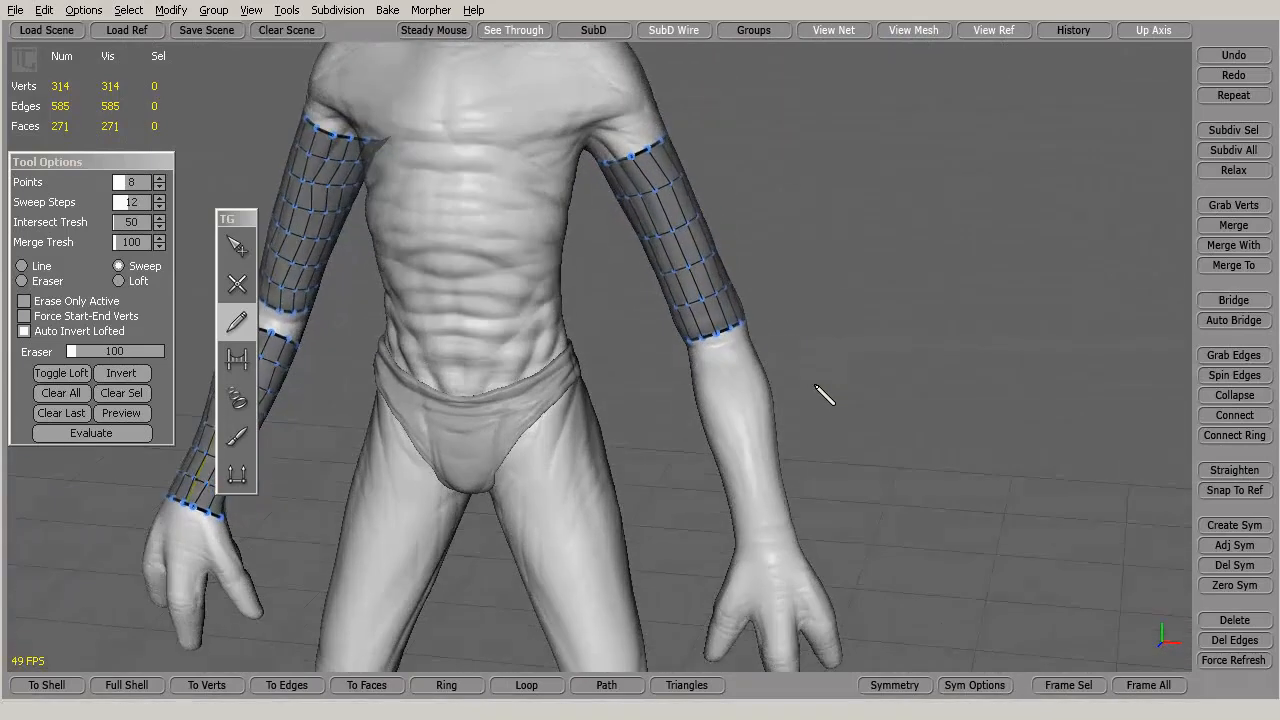
left_click_drag(820, 375, 866, 390, "alt")
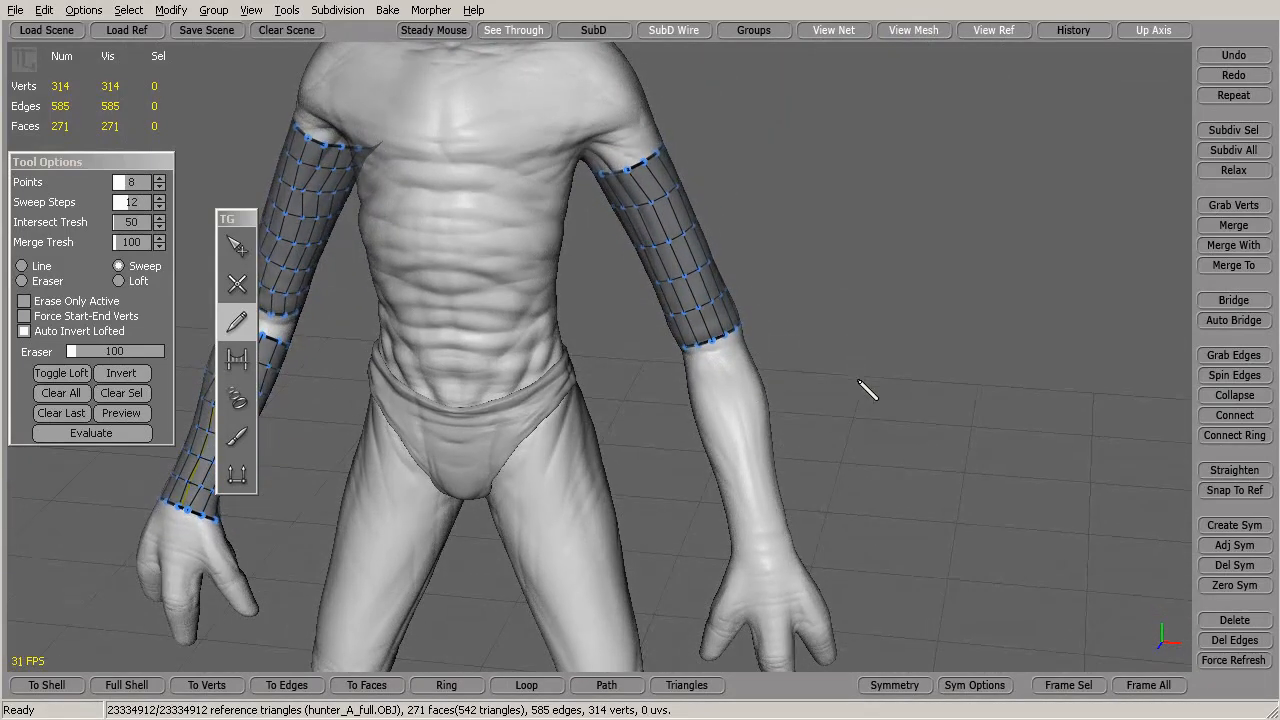
Delete the upper-arm tube mesh on the right of the view
left_click(238, 248)
left_click_drag(798, 106, 552, 436)
key("Delete")
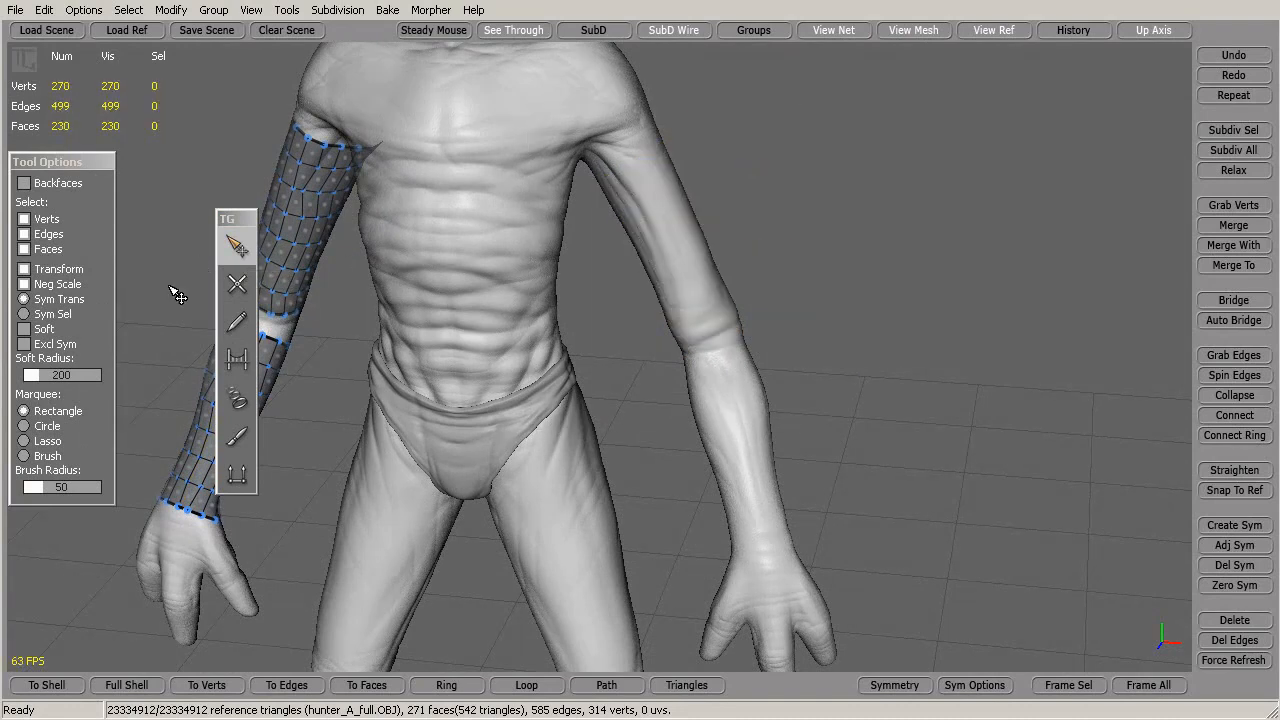
Enable Steady Mouse and draw a guide stroke from the shoulder down that arm
left_click(237, 321)
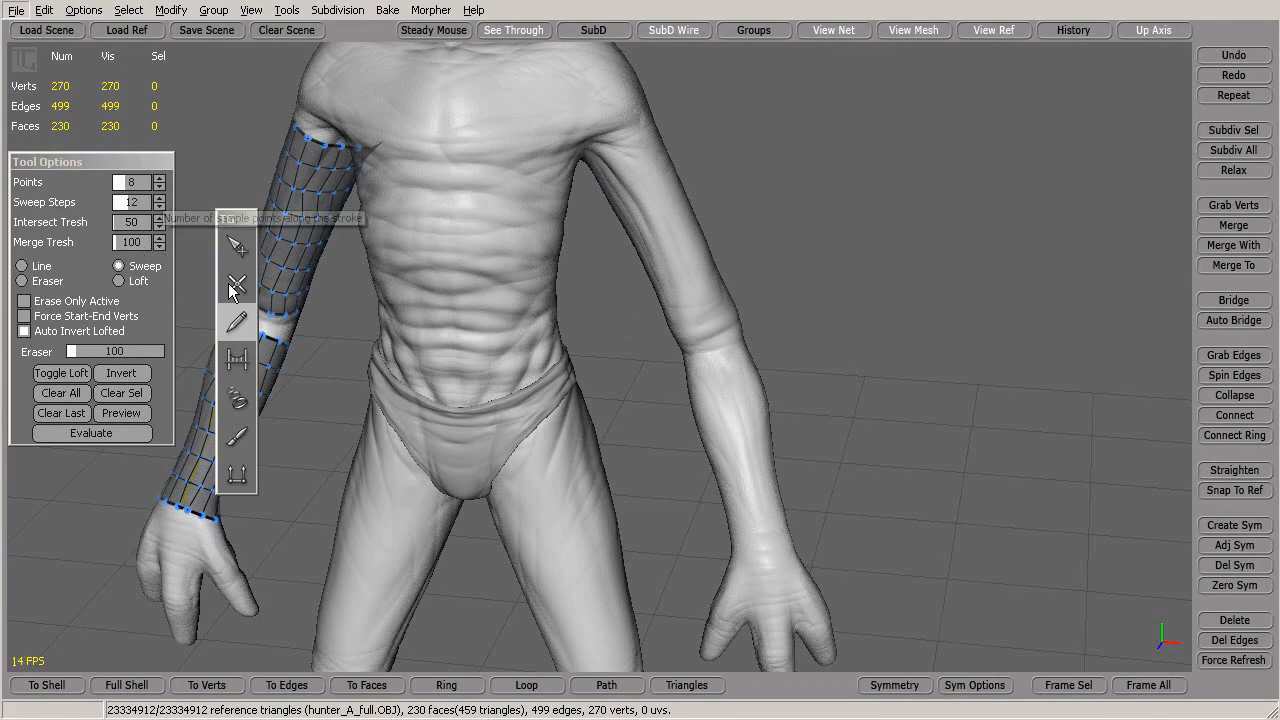
mouse_move(780, 297)
left_mouse_down("alt")
mouse_move(740, 265)
mouse_move(756, 242)
mouse_move(822, 225)
mouse_move(826, 237)
mouse_move(808, 225)
left_mouse_up("alt")
left_click(445, 32)
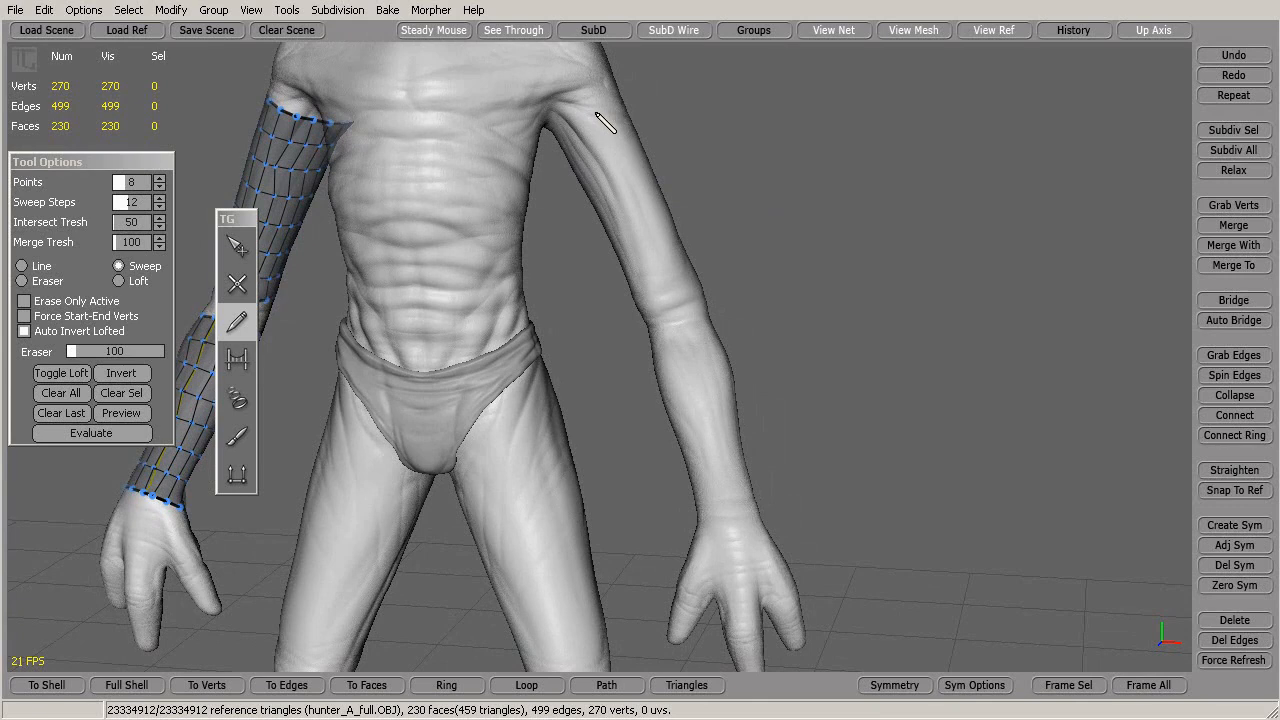
mouse_move(591, 112)
left_mouse_down()
mouse_move(692, 322)
mouse_move(720, 486)
mouse_move(760, 586)
left_mouse_up()
Set the stroke to 16 points and sweep a tube along the whole right-of-view arm
left_click(160, 178)
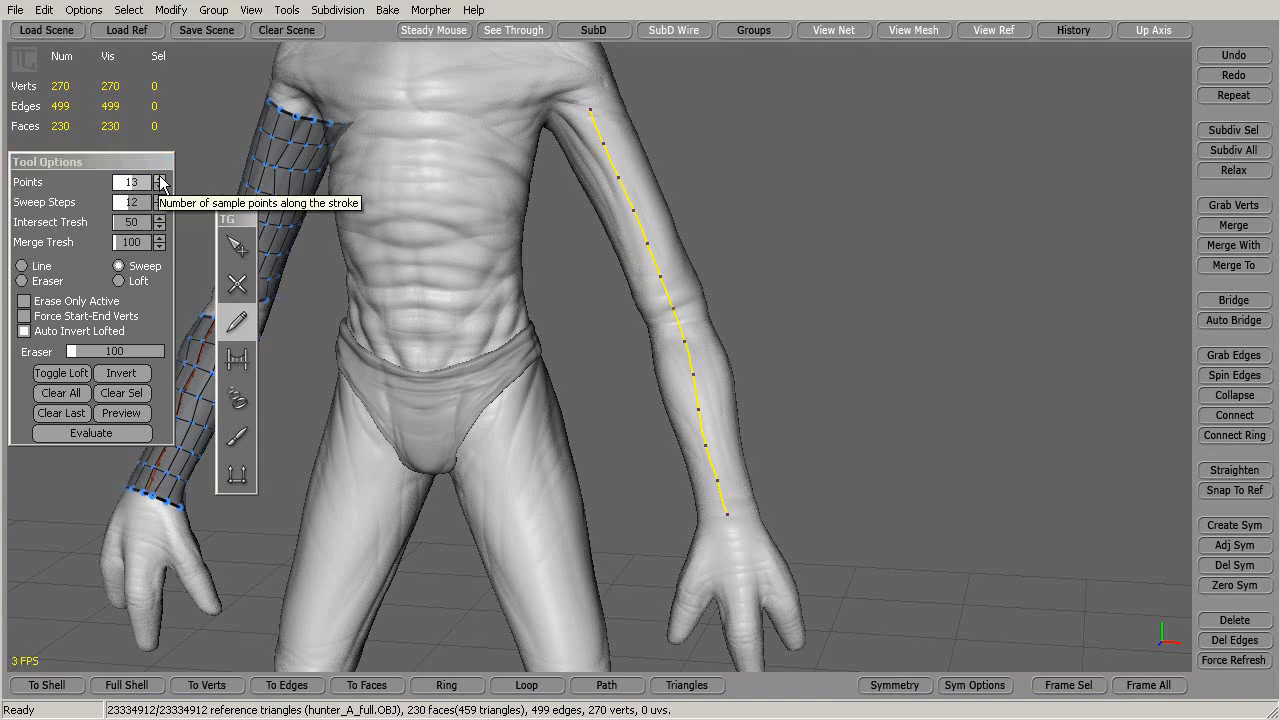
left_click(160, 178)
left_click(160, 178)
left_click(160, 178)
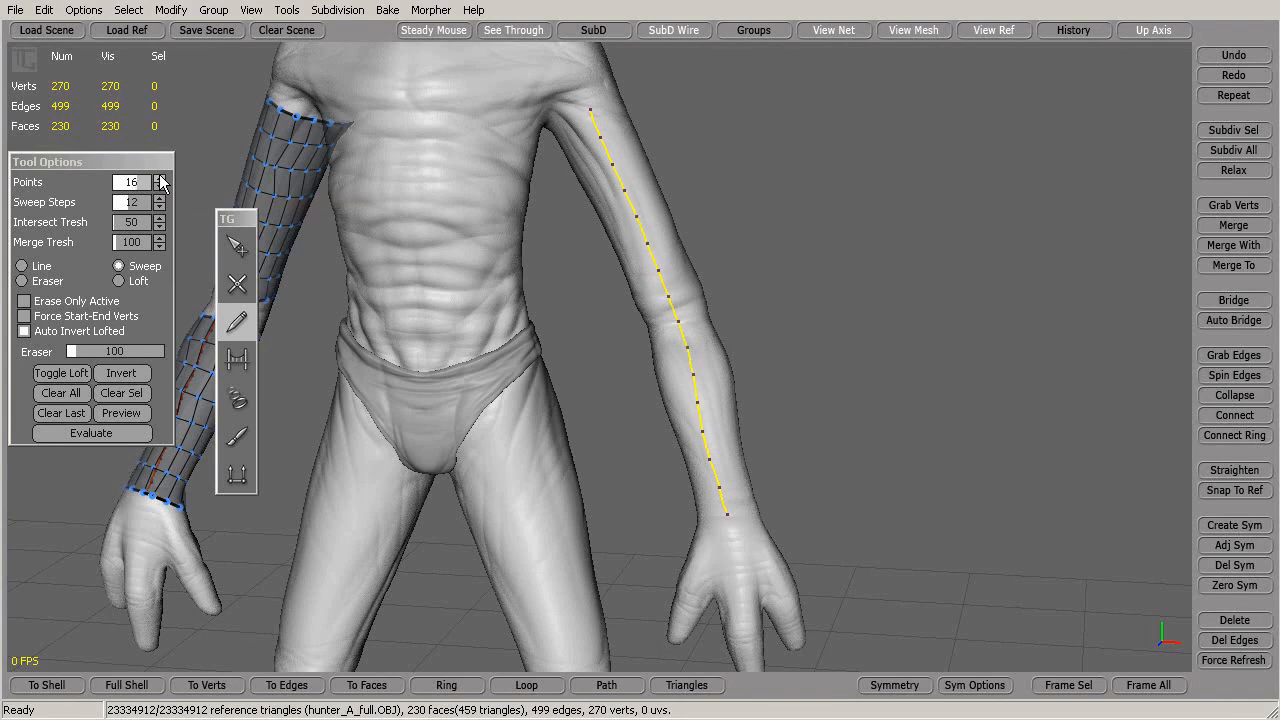
left_click(160, 187)
left_click(93, 434)
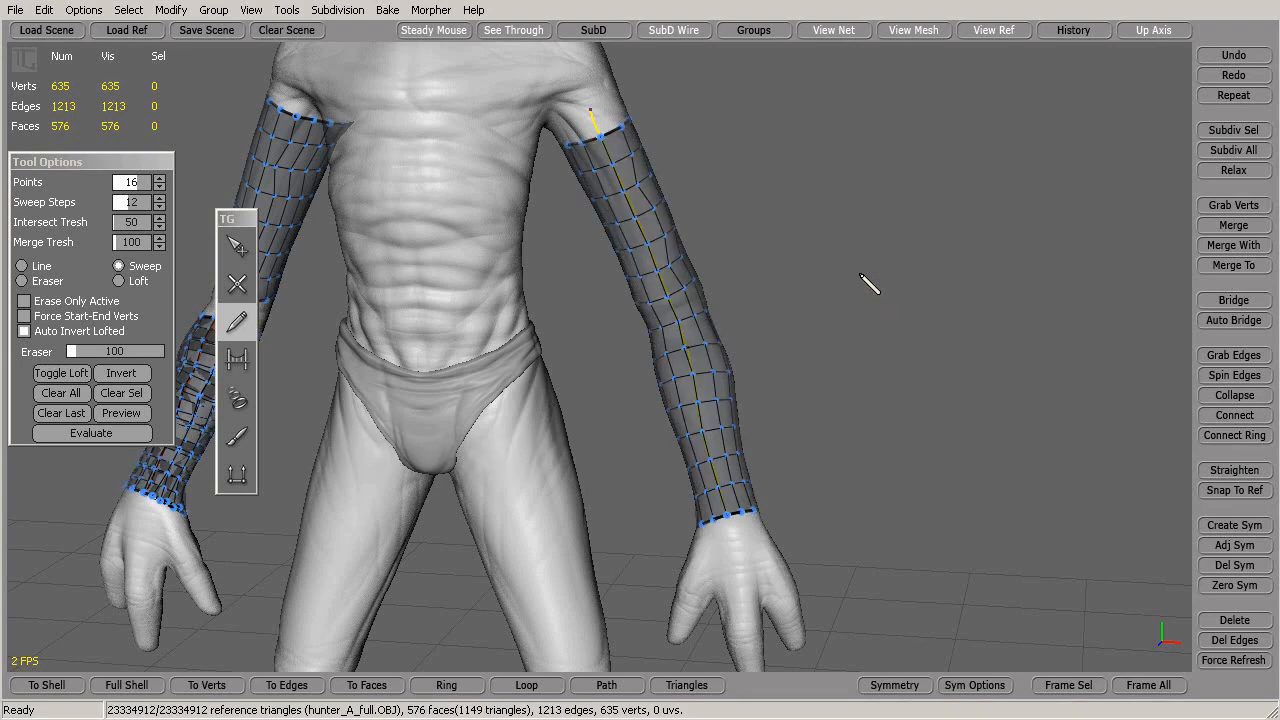
Undo the whole-arm tube and delete the leftover upper-arm patch
left_click_drag(891, 271, 1045, 300, "alt")
key("ctrl+z")
left_click(237, 246)
left_click_drag(623, 119, 872, 450)
left_click_drag(880, 440, 363, 463, "alt")
key("Delete")
Delete the stray elbow vertices and return to the pencil tool
left_click_drag(420, 349, 950, 446, "alt")
left_click_drag(995, 271, 678, 420)
key("Delete")
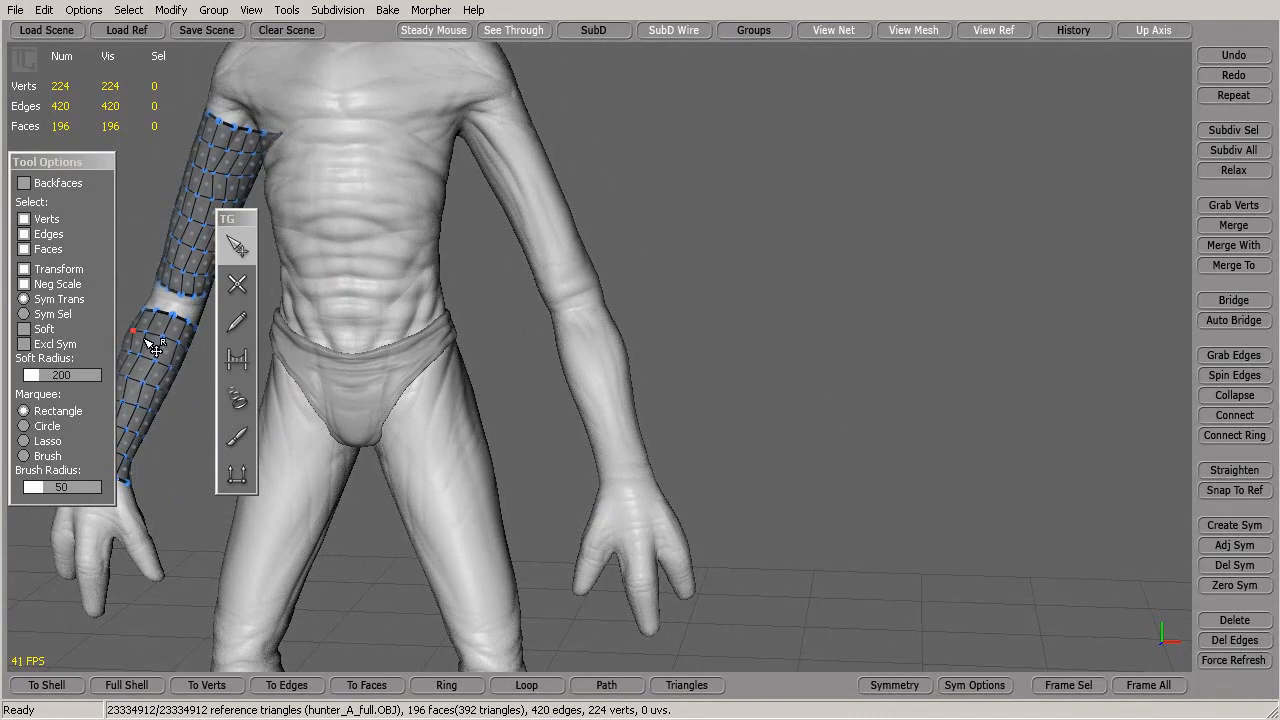
left_click(237, 321)
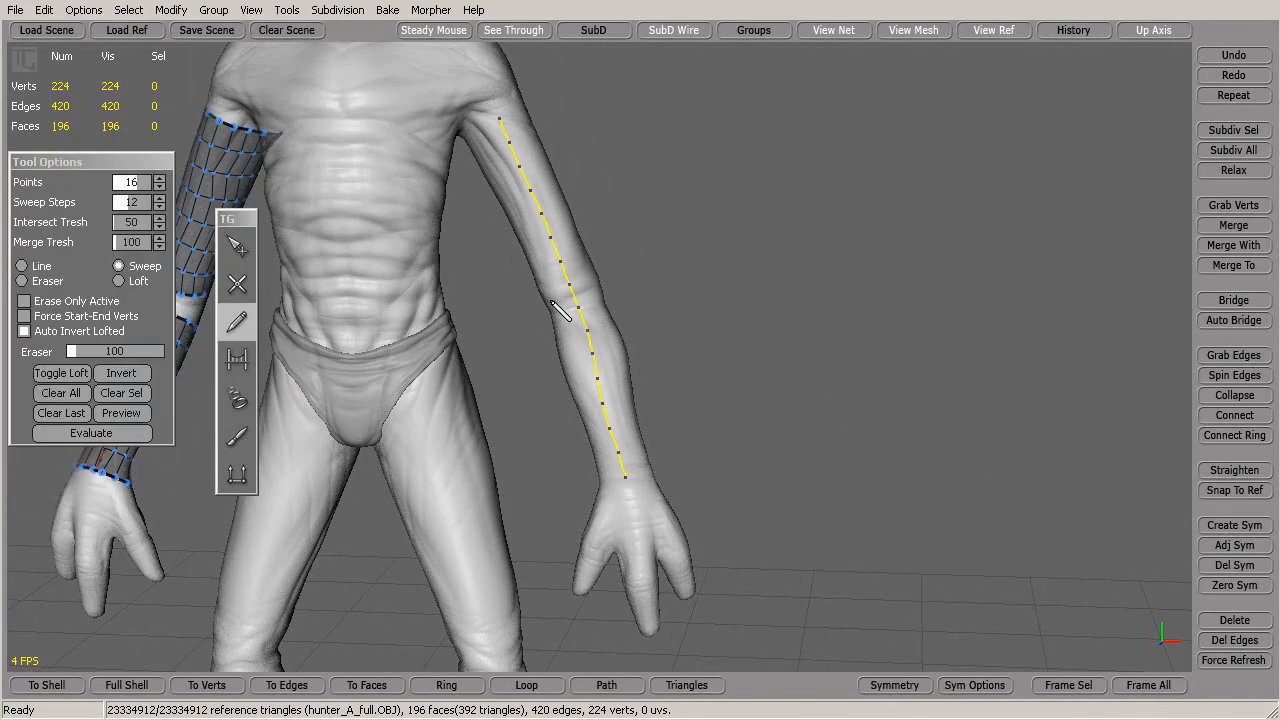
Re-sweep the arm stroke into a shoulder-to-wrist quad tube (589 vertices, 542 faces)
left_click(106, 434)
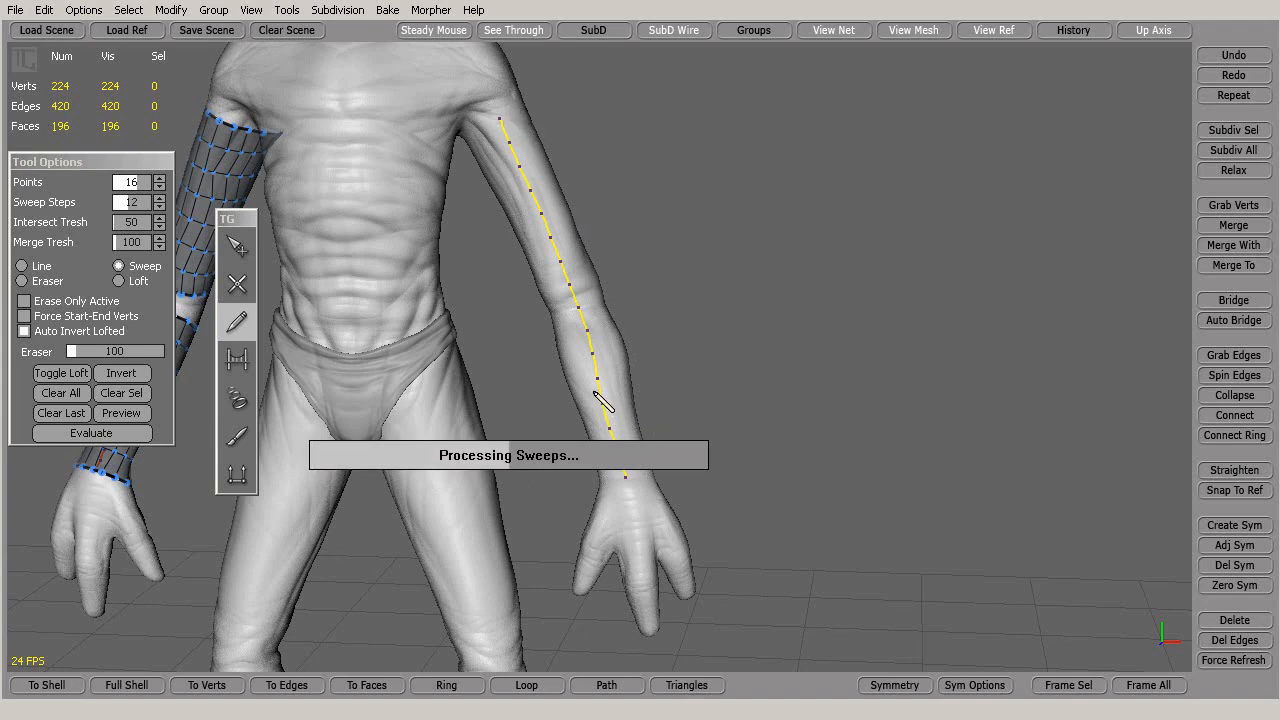
middle_click_drag(757, 371, 920, 350)
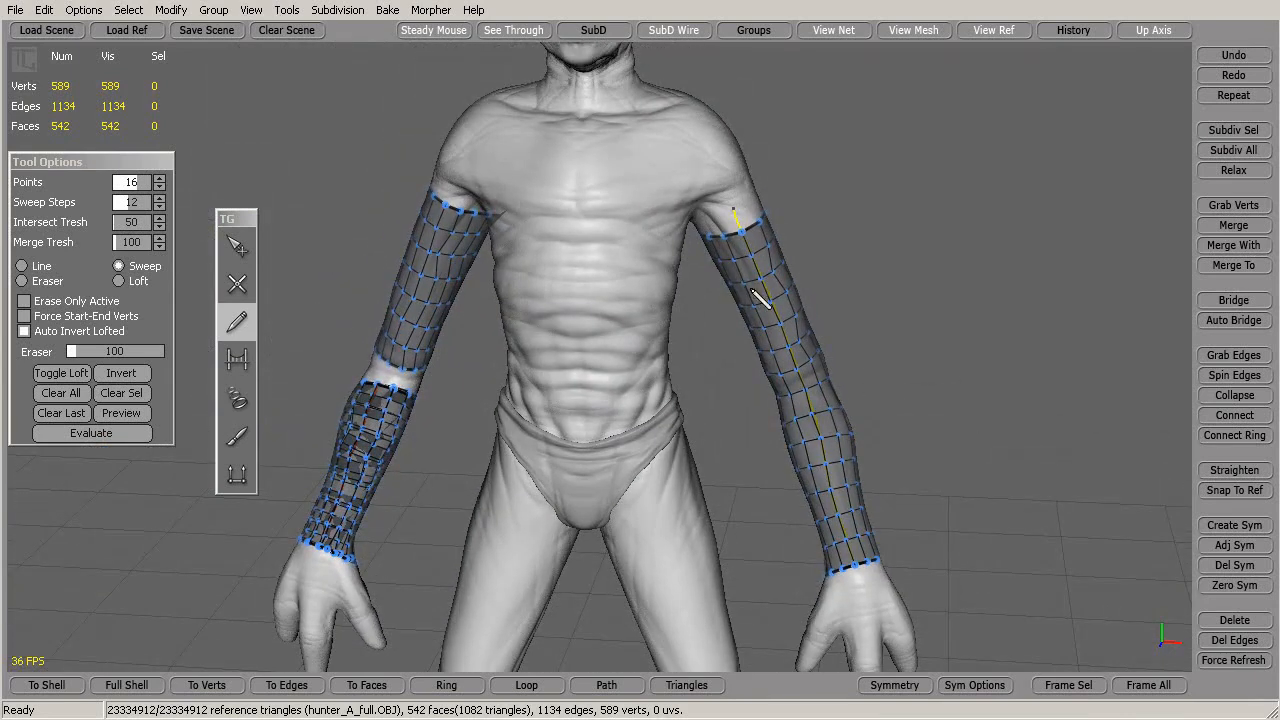
Move the view down to the legs and draw a 16-point stroke from thigh to ankle
middle_click_drag(624, 217, 625, 306, "alt")
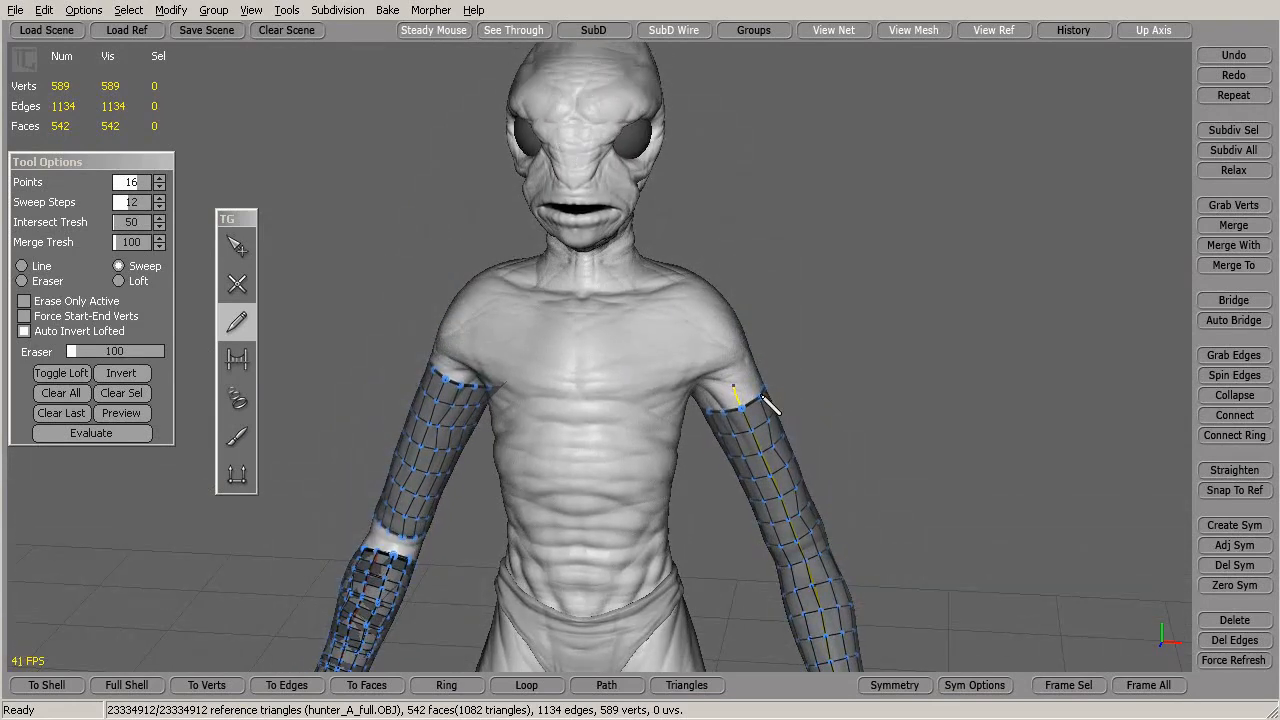
left_click_drag(762, 397, 712, 364, "alt")
middle_click_drag(730, 415, 692, 337, "alt")
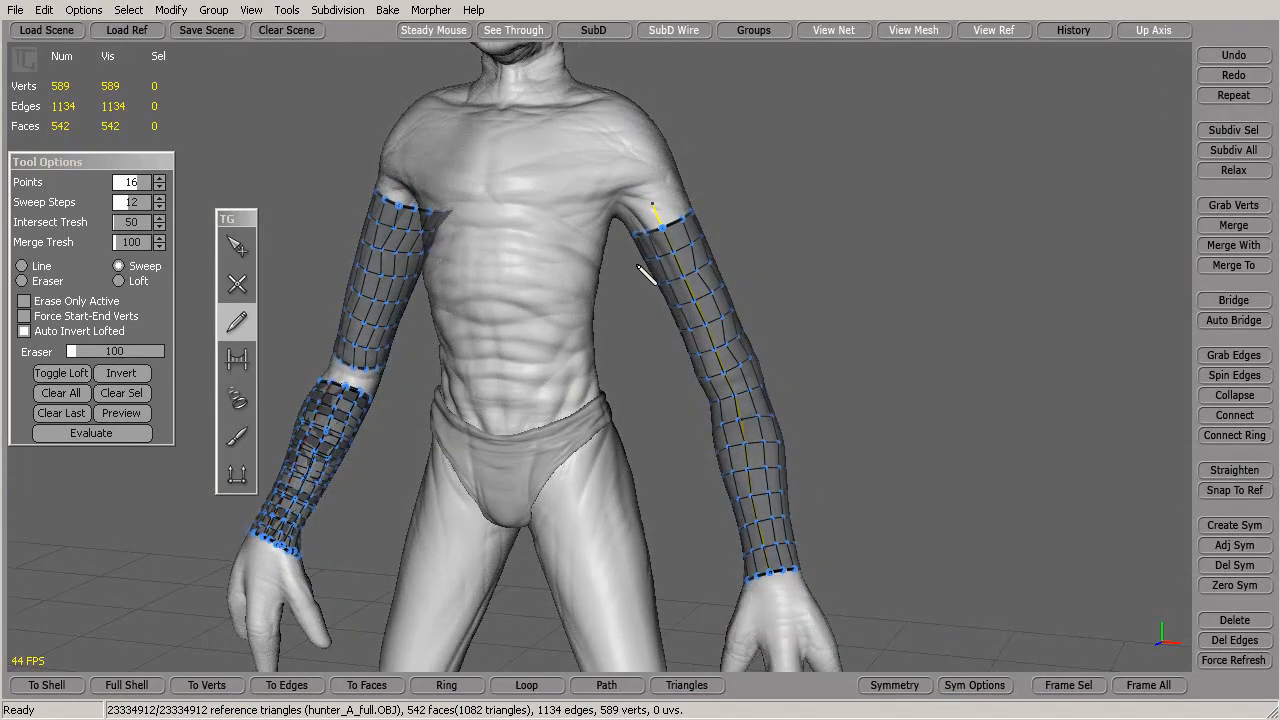
middle_click_drag(776, 386, 740, 338, "alt")
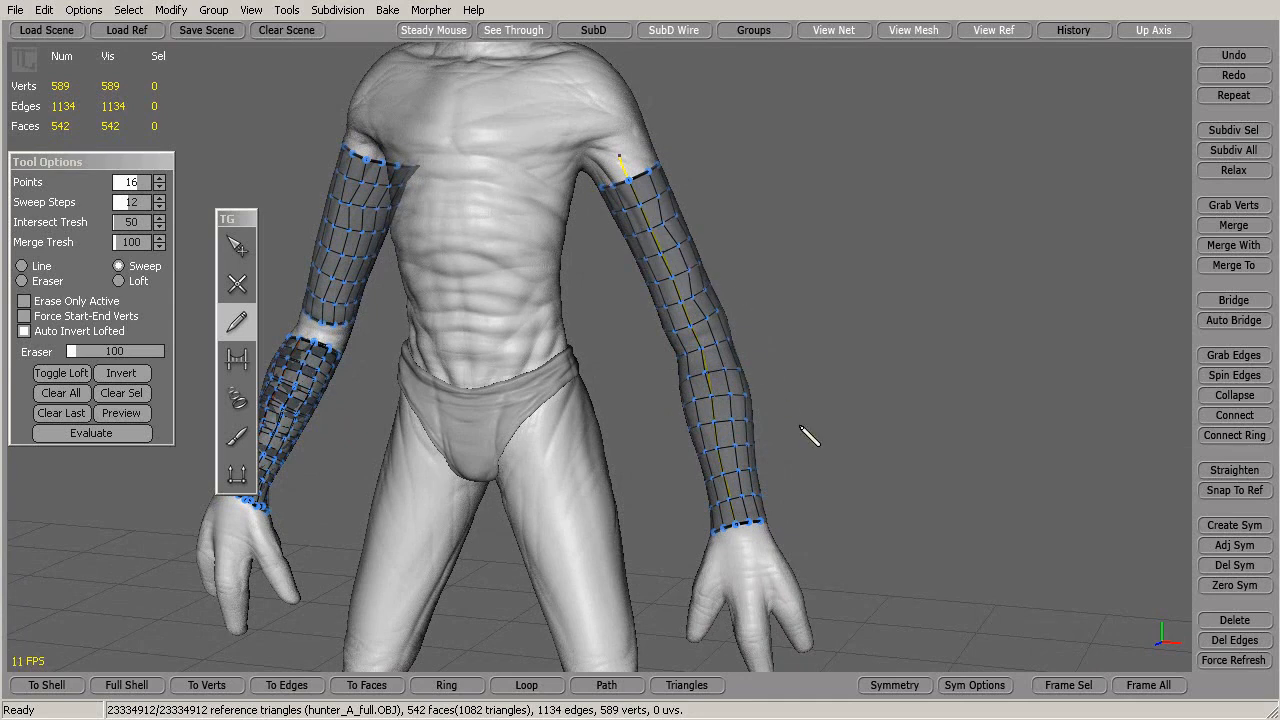
key("alt")
middle_click_drag(800, 435, 719, 262, "alt")
left_click_drag(692, 380, 720, 386, "alt")
middle_click_drag(675, 405, 699, 348, "alt")
left_click_drag(708, 358, 691, 394, "alt")
mouse_move(580, 143)
left_mouse_down("alt")
mouse_move(690, 283)
mouse_move(580, 137)
left_mouse_up("alt")
mouse_move(563, 84)
left_mouse_down()
mouse_move(609, 350)
mouse_move(598, 528)
left_mouse_up()
Sweep the leg stroke into a thigh-to-ankle quad tube (781 vertices, 722 faces)
left_click(91, 433)
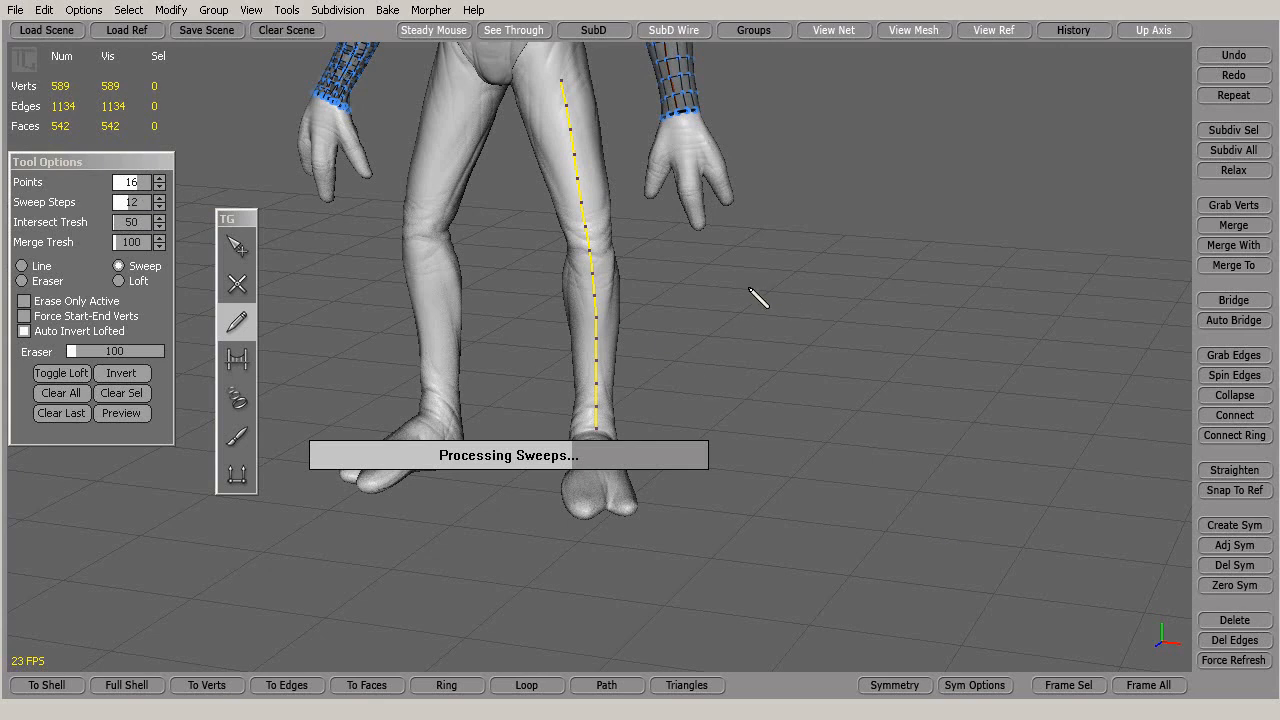
middle_click_drag(783, 397, 843, 374)
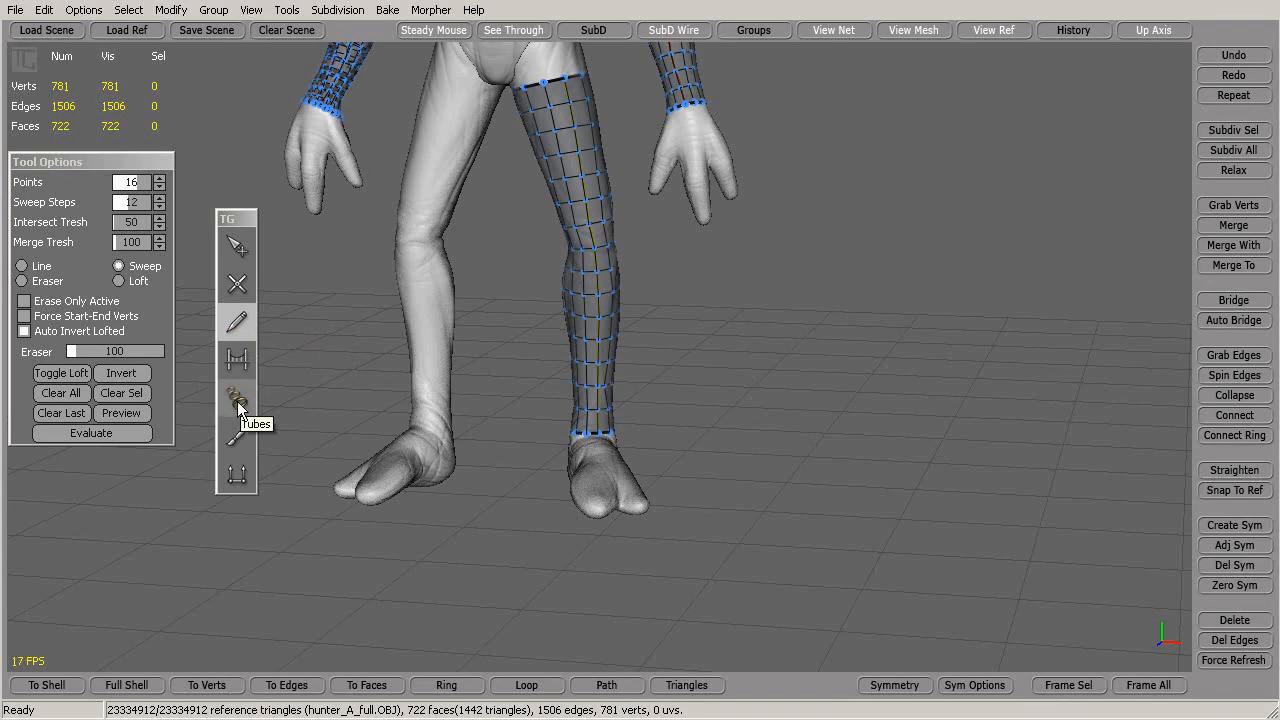
scroll(820, 370, "down", 3)
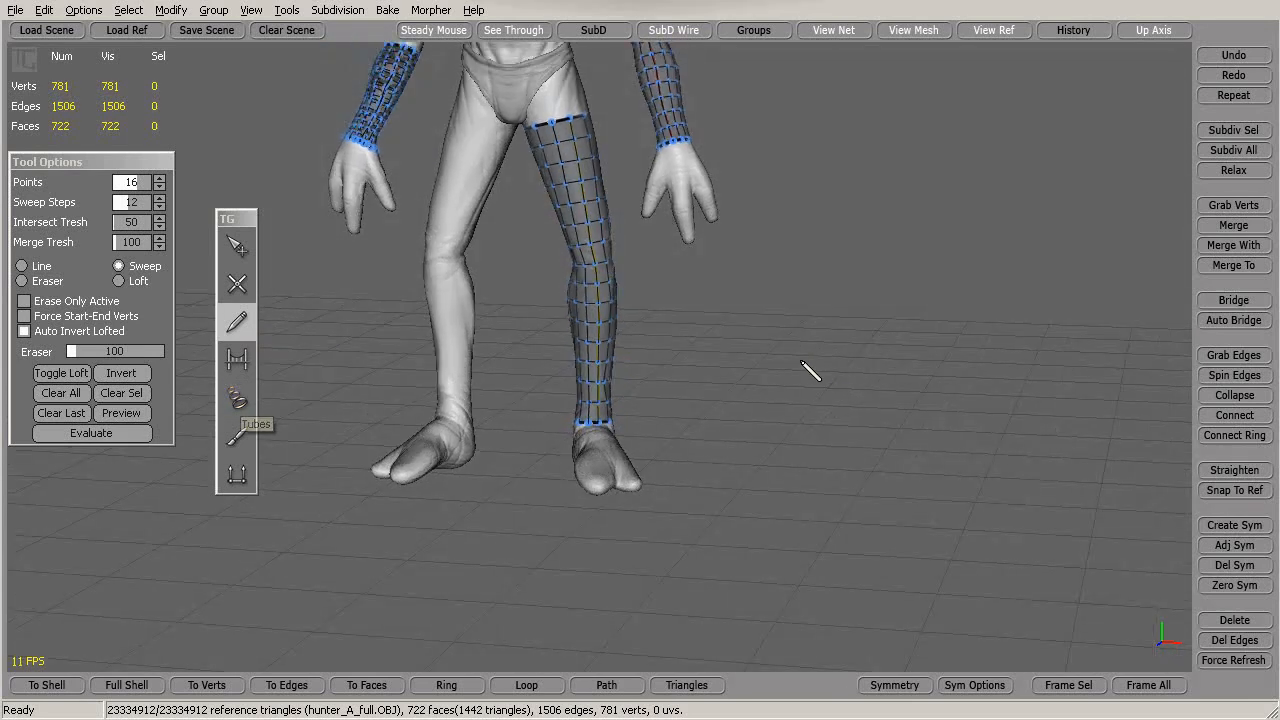